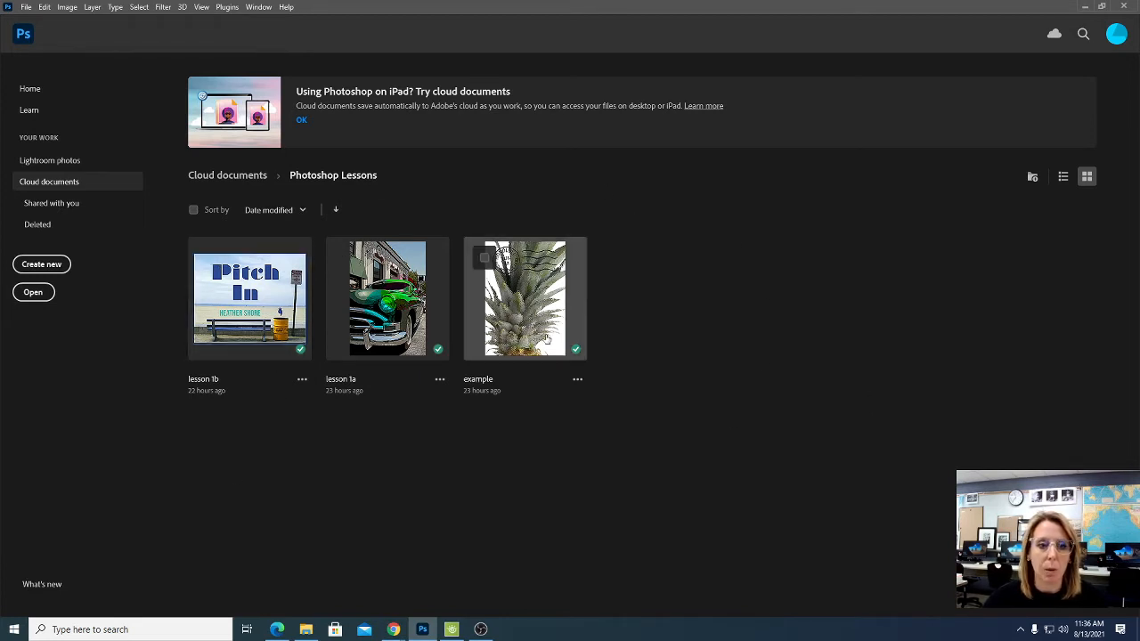
- Look through the cloud documents and their Photoshop Lessons folder, and return to the home screen
{"action": "left_click", "coordinate": [229, 177]}
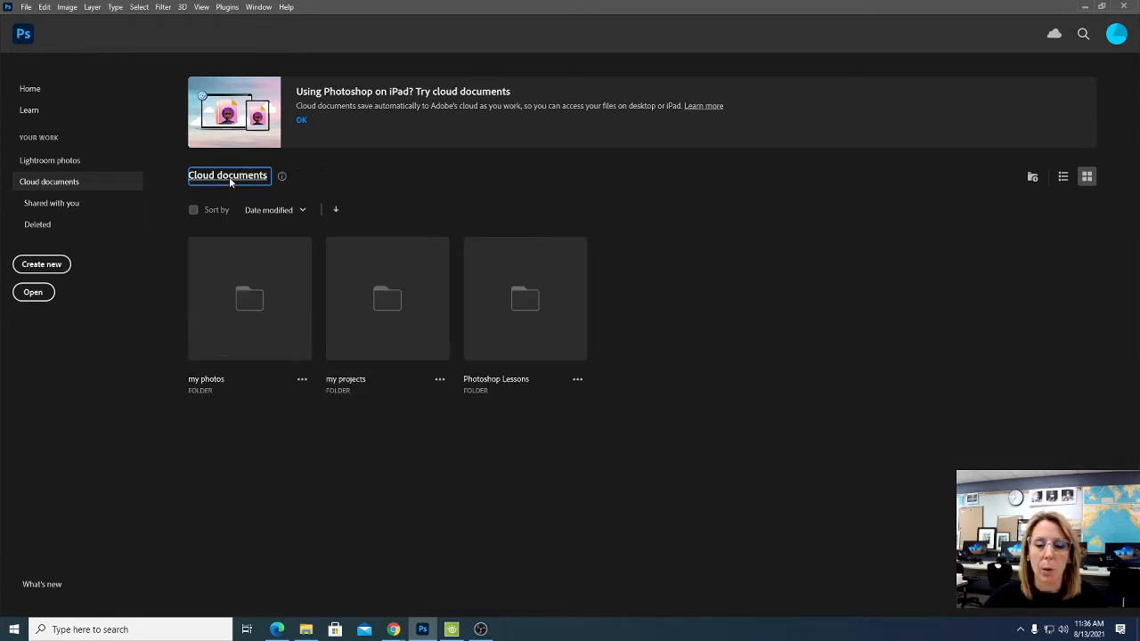
{"action": "left_click", "coordinate": [514, 300]}
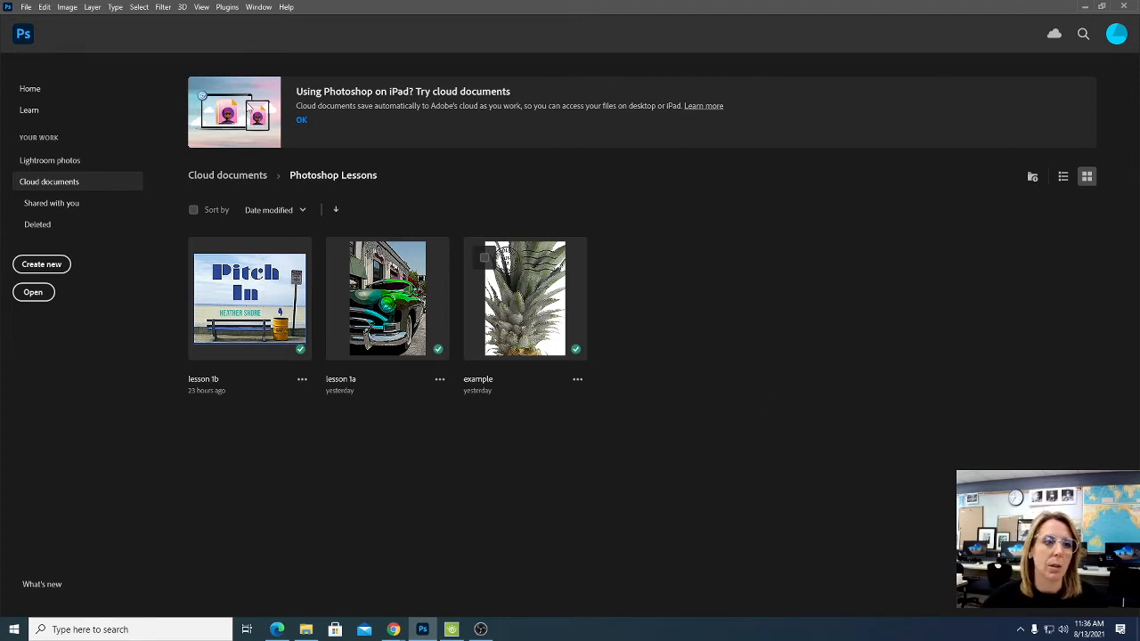
{"action": "left_click", "coordinate": [49, 93]}
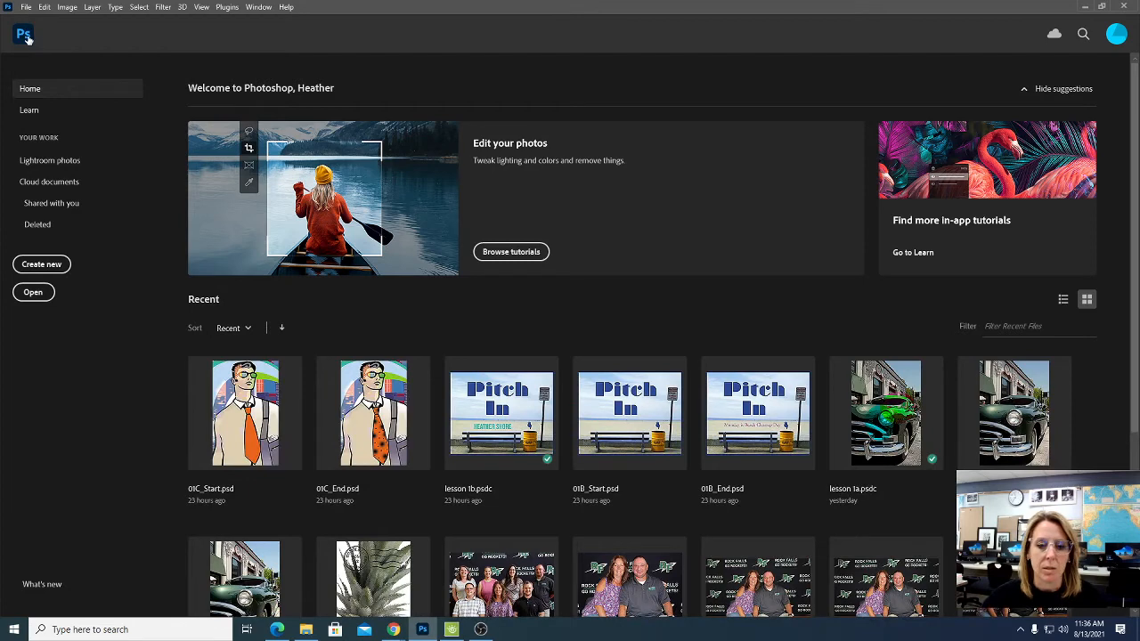
- Browse for a file to open on the computer, in the Courses drive under Art, computer graphics lessons, Photoshop lessons, Lesson01
{"action": "left_click", "coordinate": [26, 7]}
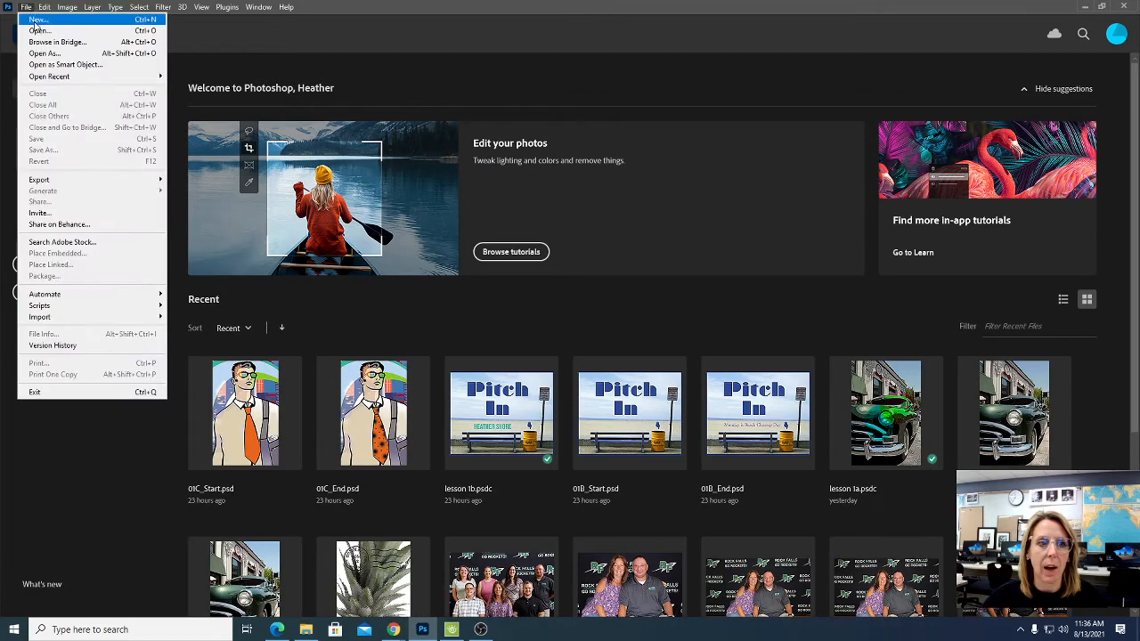
{"action": "left_click", "coordinate": [40, 31]}
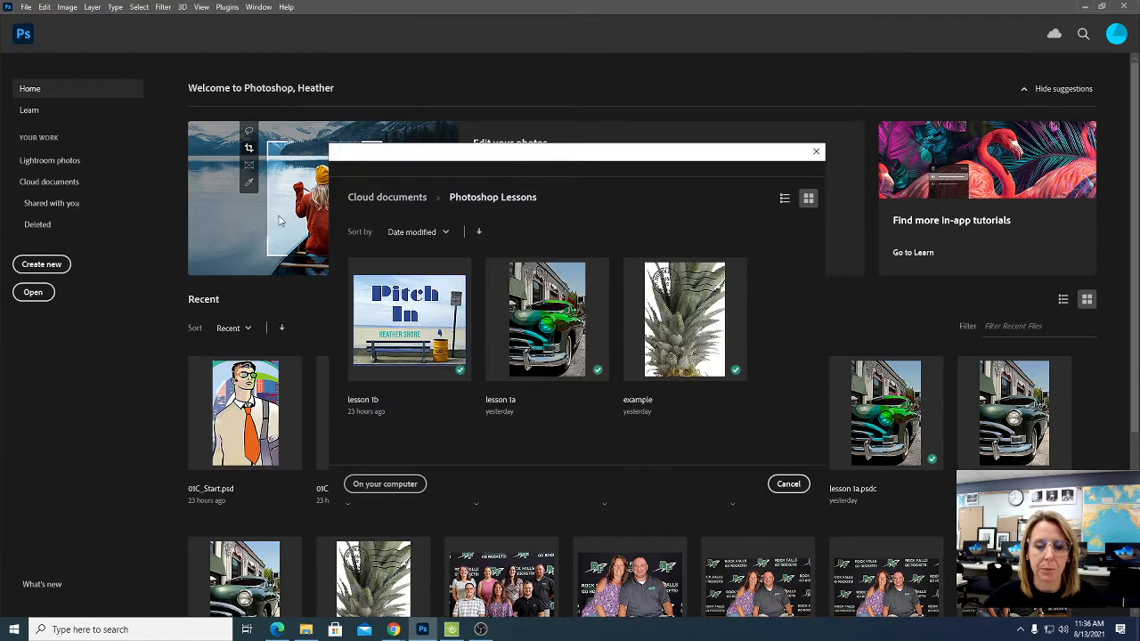
{"action": "left_click", "coordinate": [397, 483]}
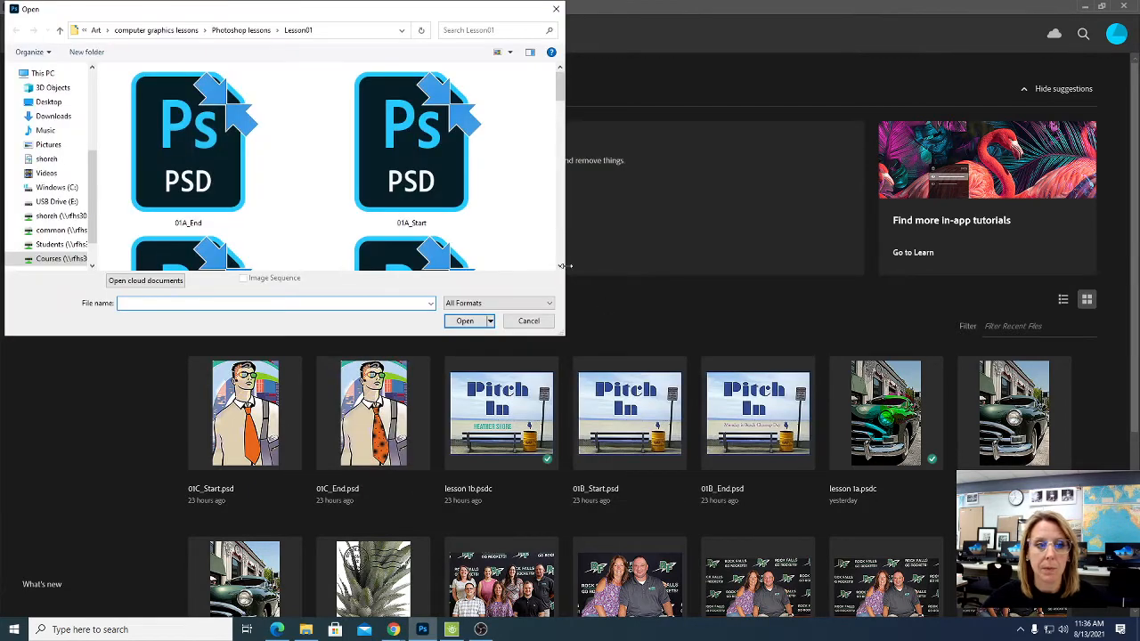
{"action": "left_click", "coordinate": [61, 258]}
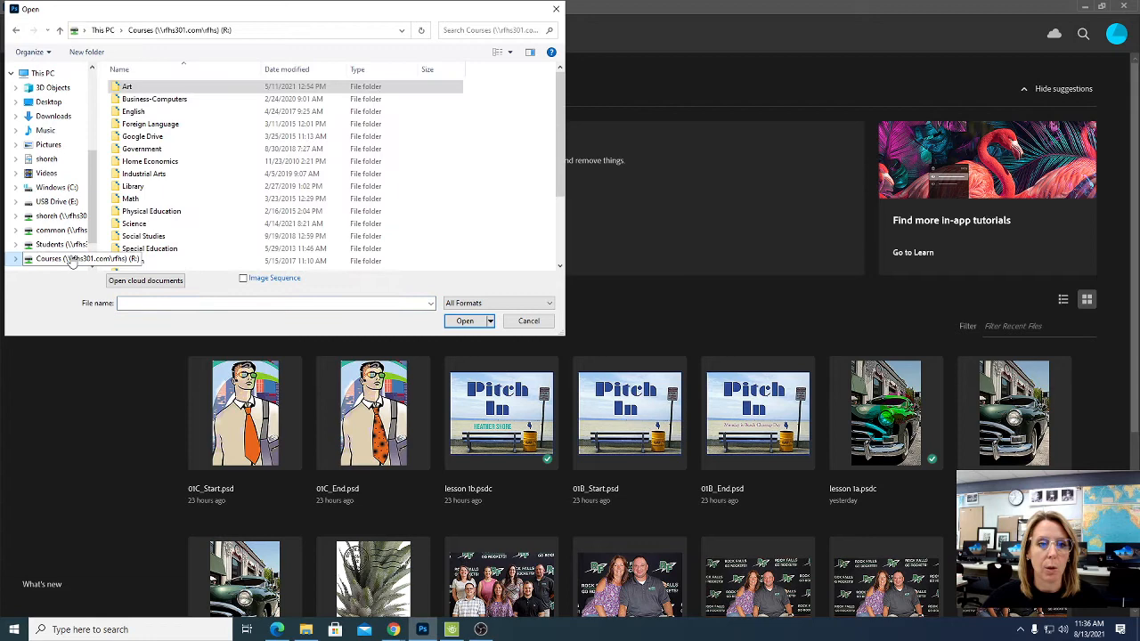
{"action": "double_click", "coordinate": [161, 89]}
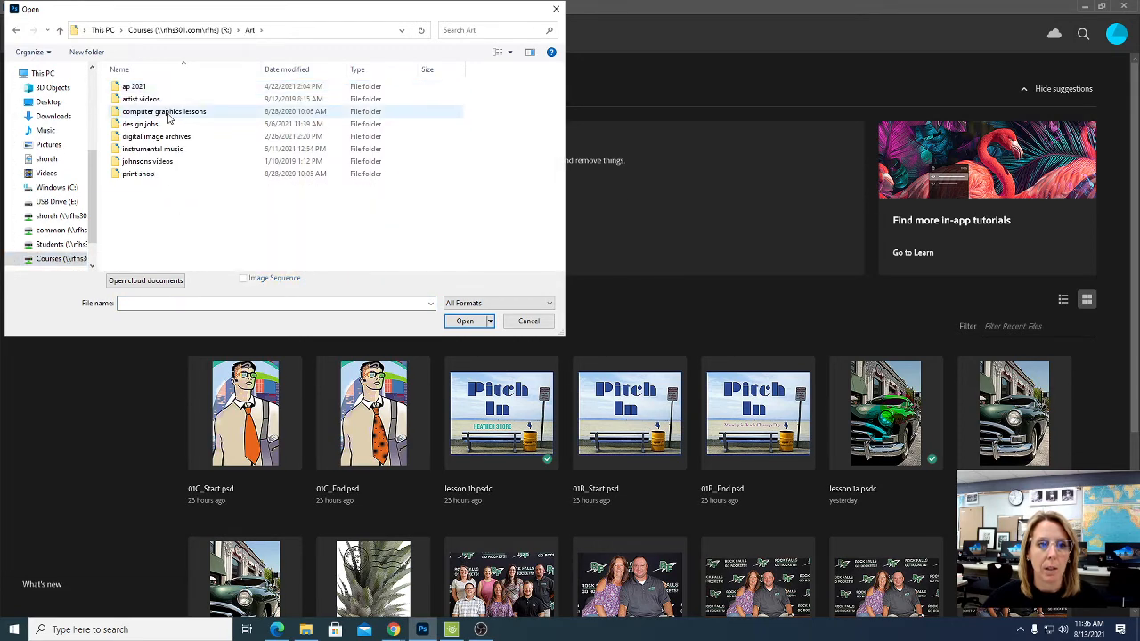
{"action": "left_click", "coordinate": [168, 113]}
{"action": "double_click", "coordinate": [168, 116]}
{"action": "double_click", "coordinate": [170, 114]}
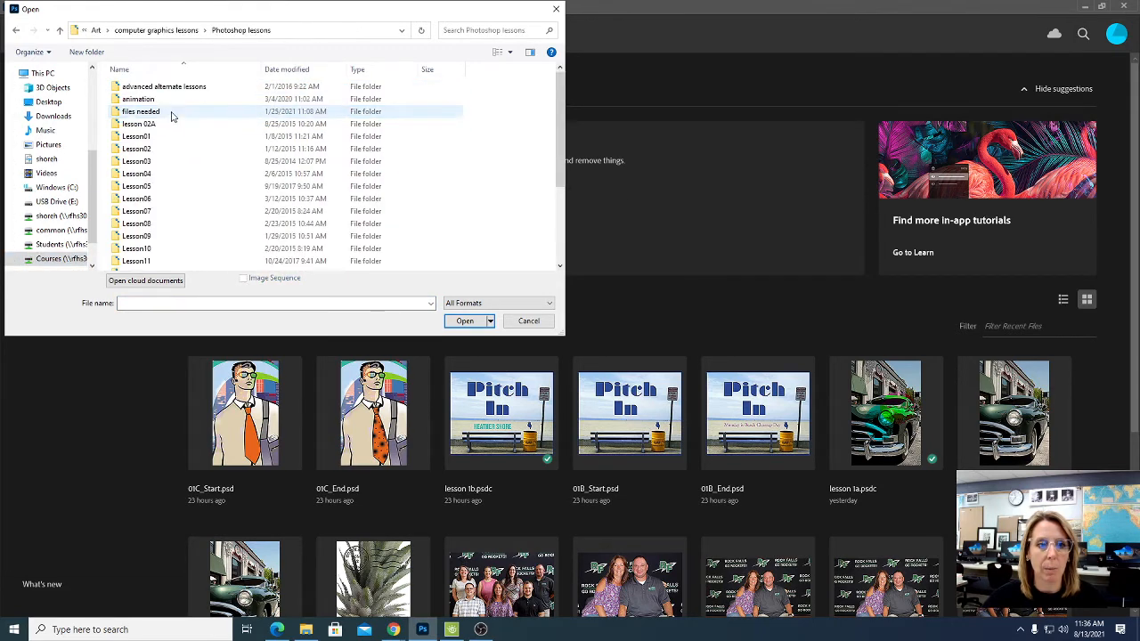
{"action": "double_click", "coordinate": [152, 141]}
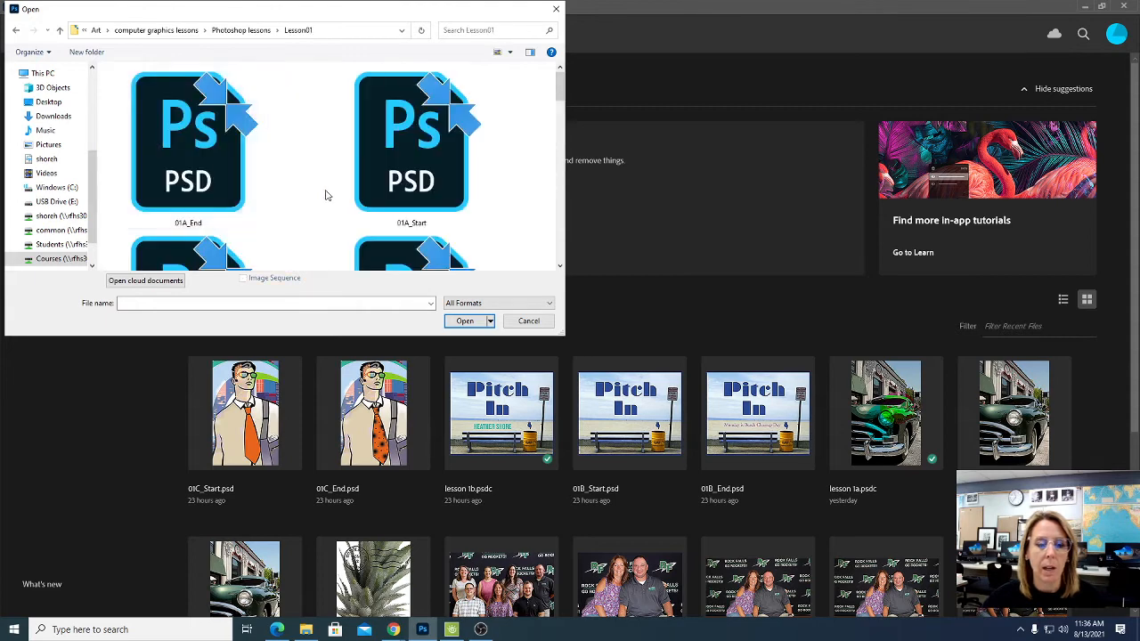
- Select both 01C_End and 01C_Start in the Lesson01 folder and open them together
{"action": "scroll", "coordinate": [325, 193], "scroll_direction": "down", "scroll_amount": 1}
{"action": "scroll", "coordinate": [324, 193], "scroll_direction": "down", "scroll_amount": 2}
{"action": "left_click", "coordinate": [210, 169]}
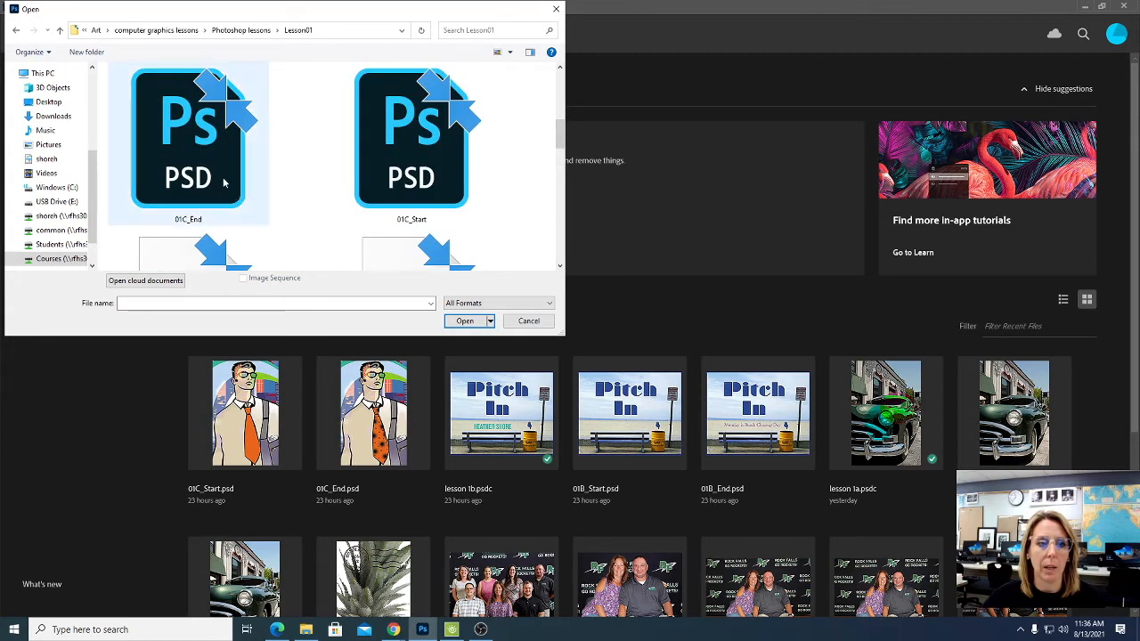
{"action": "left_click", "coordinate": [382, 198], "text": "ctrl"}
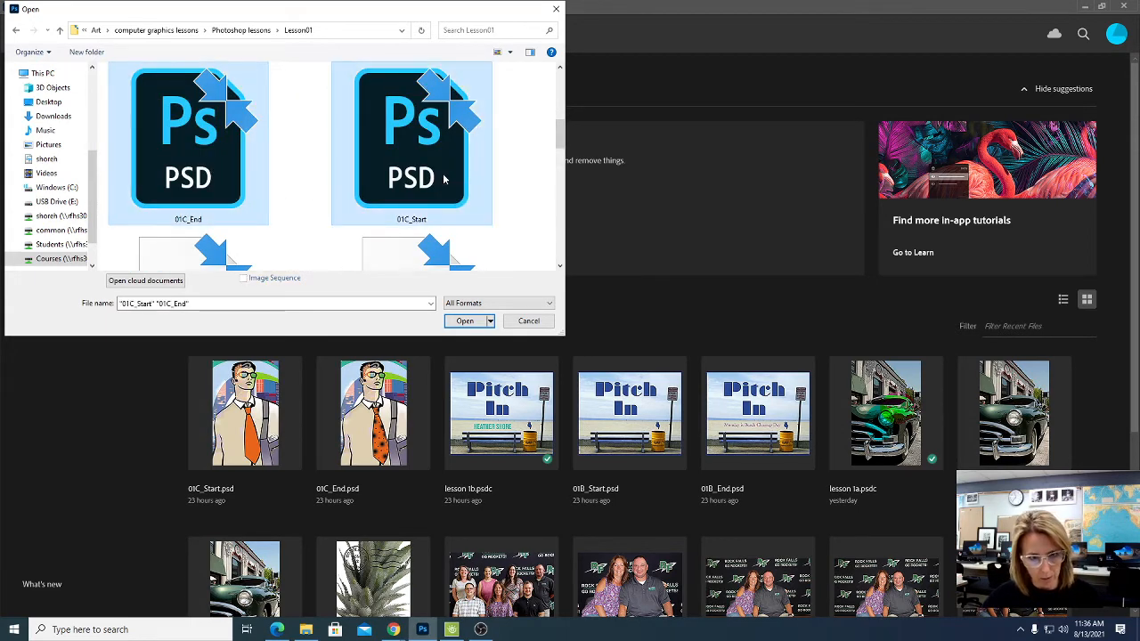
{"action": "left_click", "coordinate": [464, 321]}
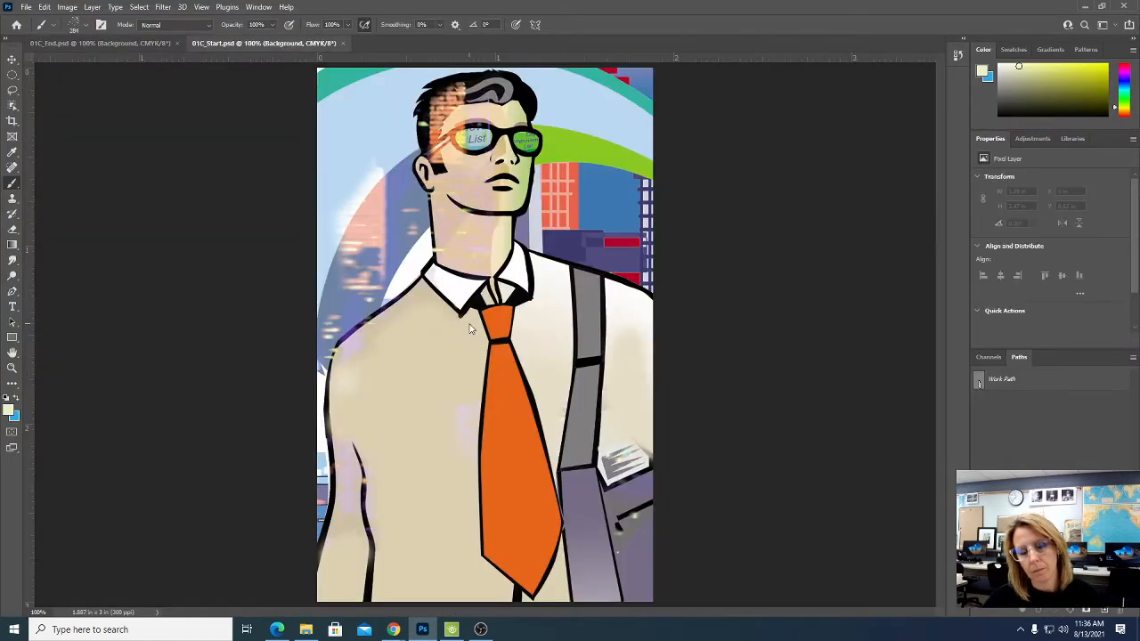
- Float both documents as separate windows and arrange them side by side, with 01C_Start left of 01C_End
{"action": "left_click_drag", "start_coordinate": [264, 43], "coordinate": [263, 94]}
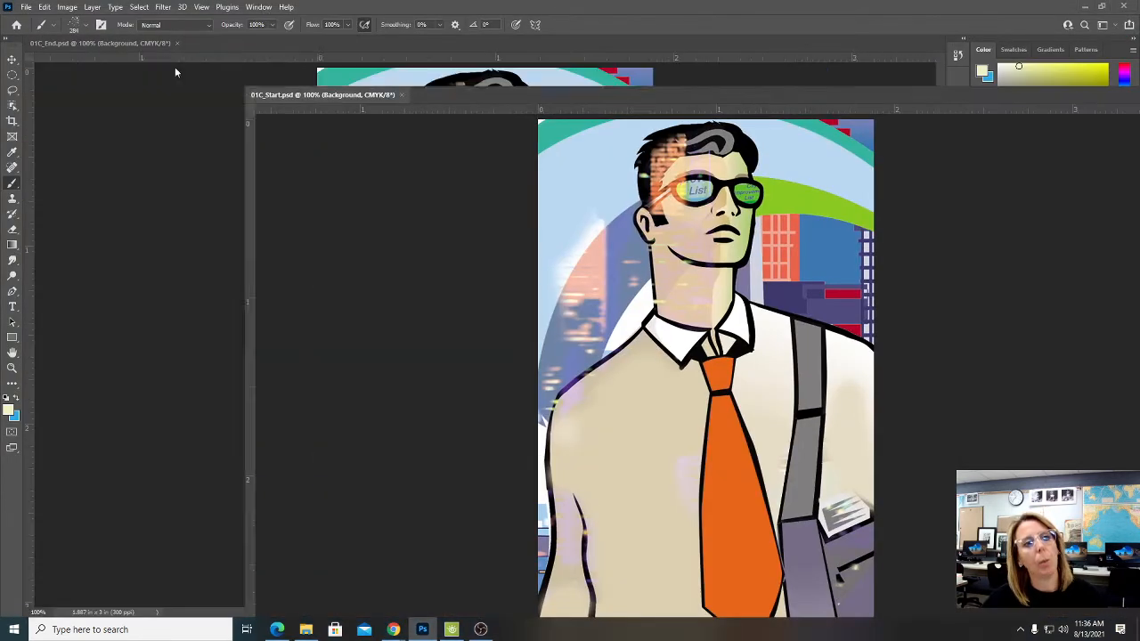
{"action": "left_click_drag", "start_coordinate": [128, 43], "coordinate": [613, 65]}
{"action": "left_click_drag", "start_coordinate": [381, 97], "coordinate": [176, 51]}
{"action": "left_click_drag", "start_coordinate": [524, 70], "coordinate": [495, 55]}
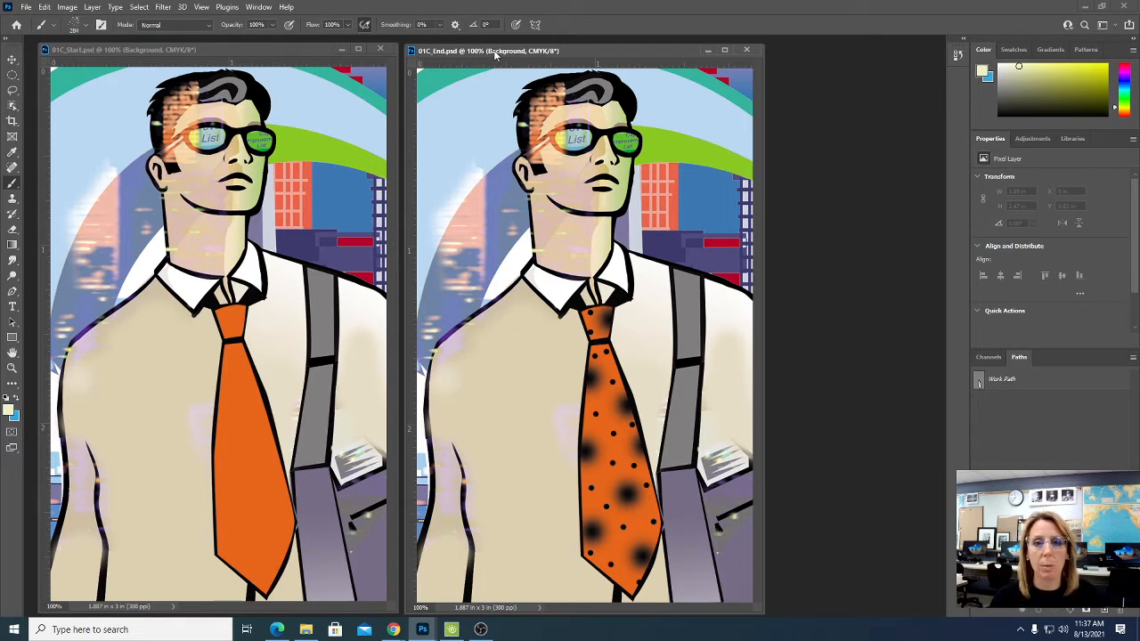
- Reset the Essentials workspace, and float the Layers panel beside the artwork, enlarged to show all layers
{"action": "left_click", "coordinate": [1104, 25]}
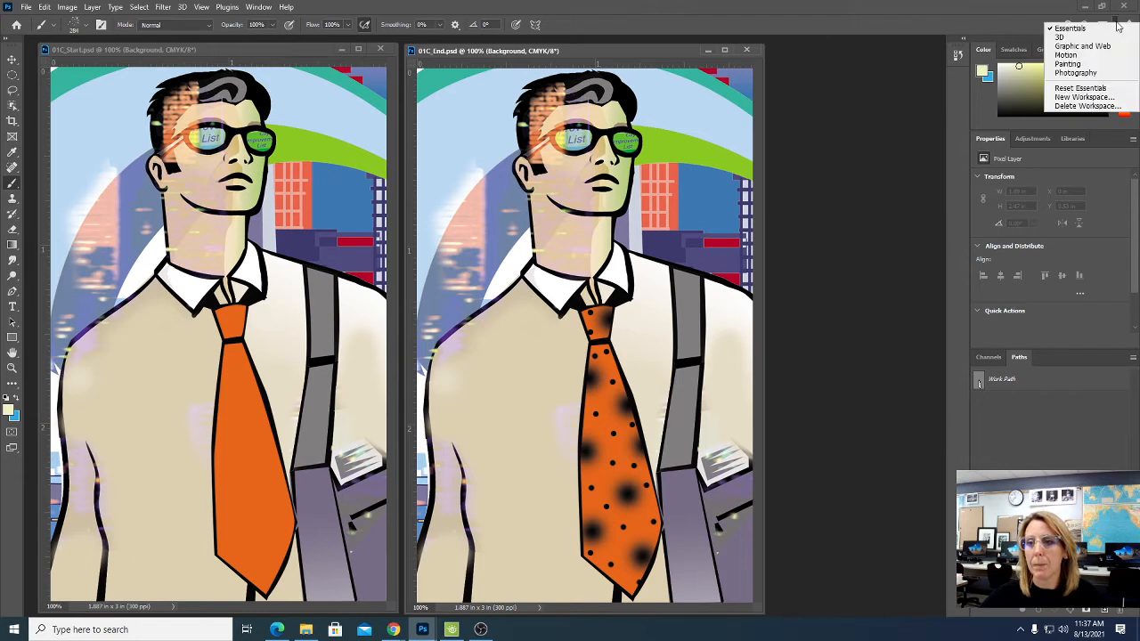
{"action": "left_click", "coordinate": [1080, 89]}
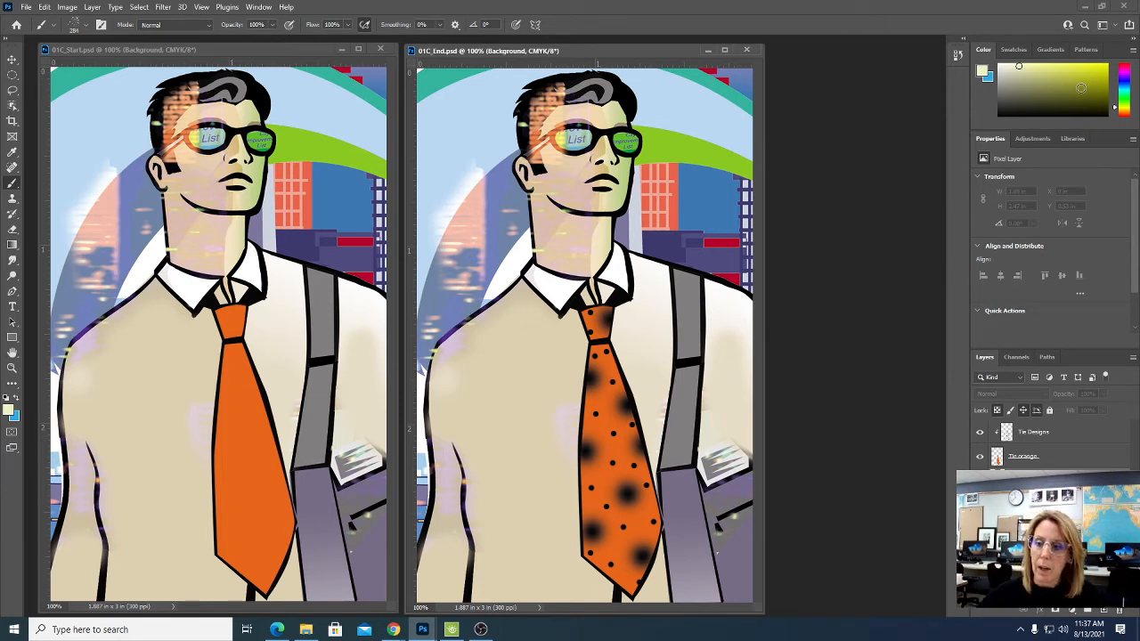
{"action": "left_click_drag", "start_coordinate": [984, 357], "coordinate": [752, 145]}
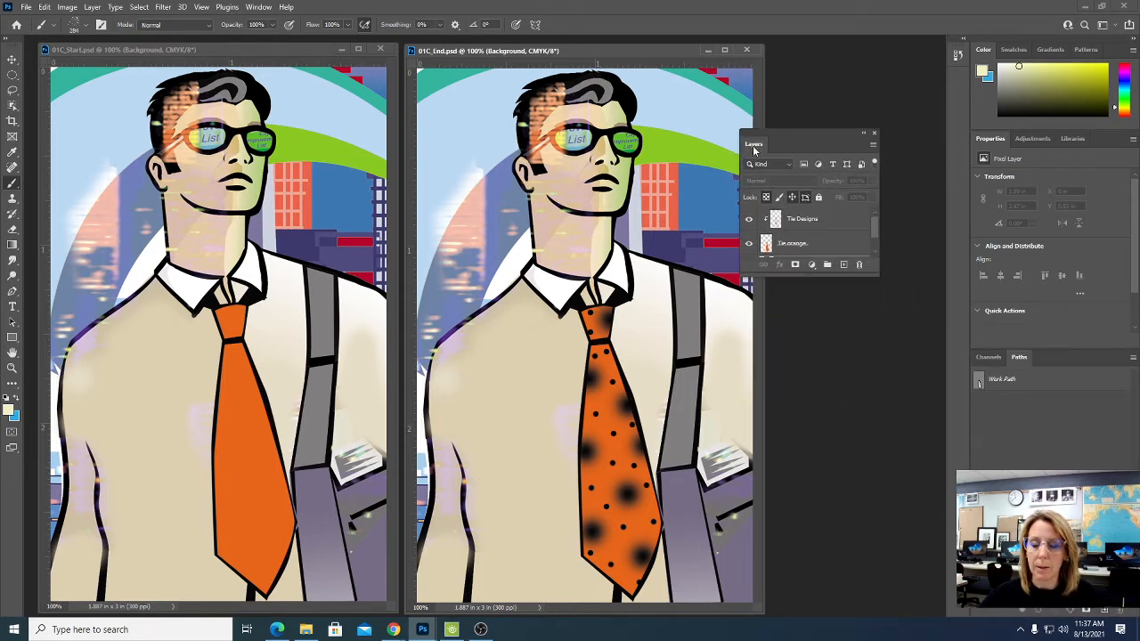
{"action": "left_click_drag", "start_coordinate": [812, 279], "coordinate": [827, 394]}
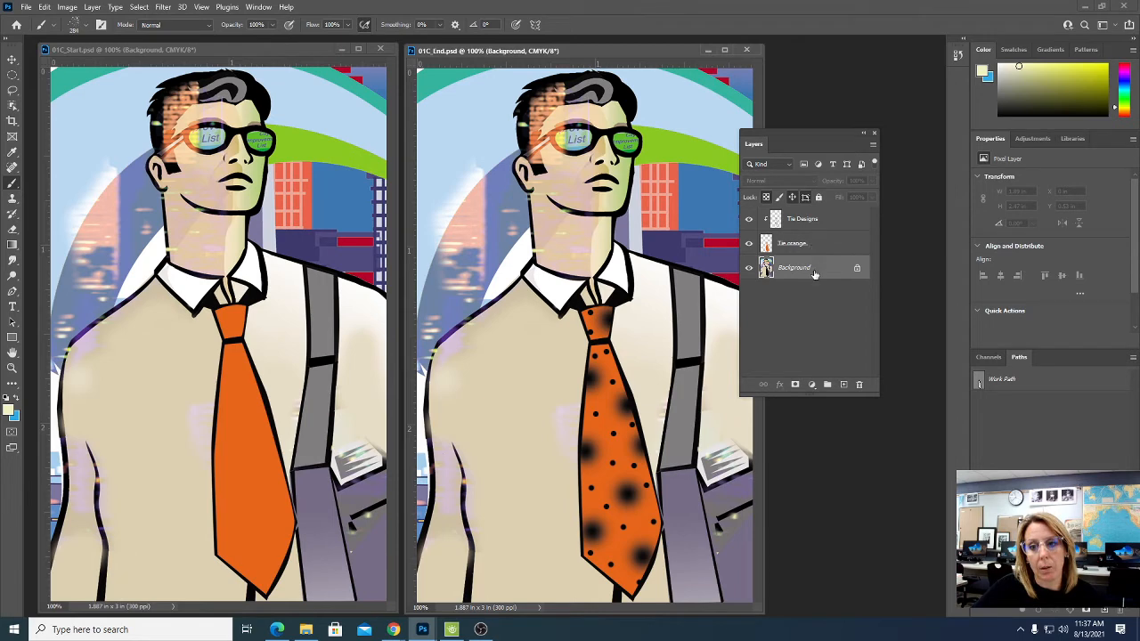
- Toggle the visibility of the orange tie and Background layers in 01C_End to examine what each contains, leaving all layers shown
{"action": "left_click", "coordinate": [749, 243]}
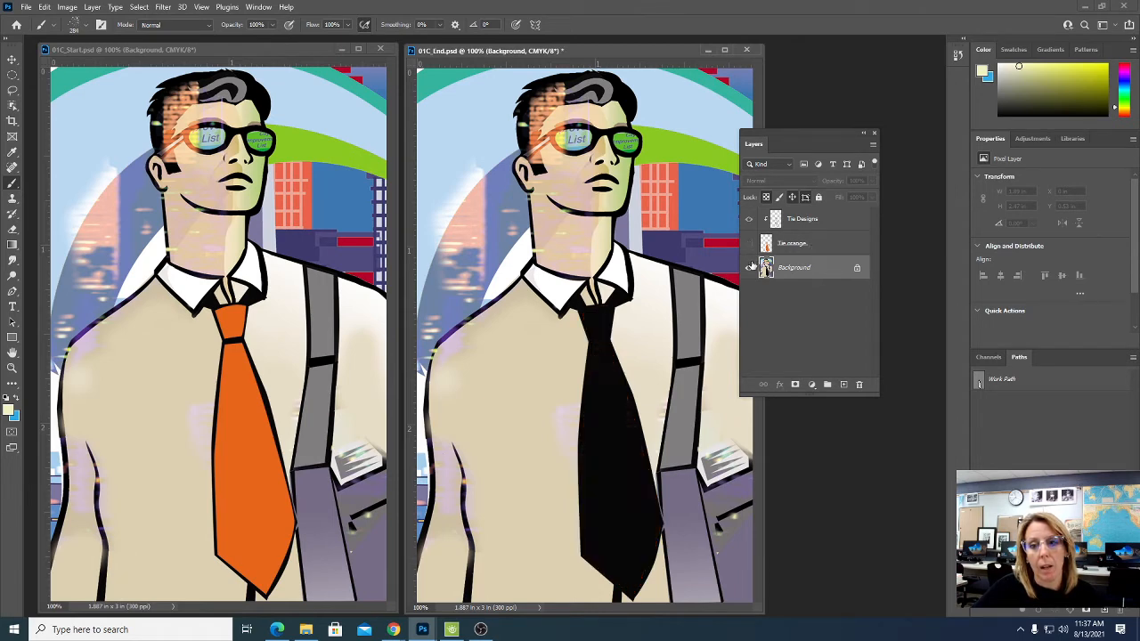
{"action": "left_click", "coordinate": [749, 268]}
{"action": "left_click", "coordinate": [749, 243]}
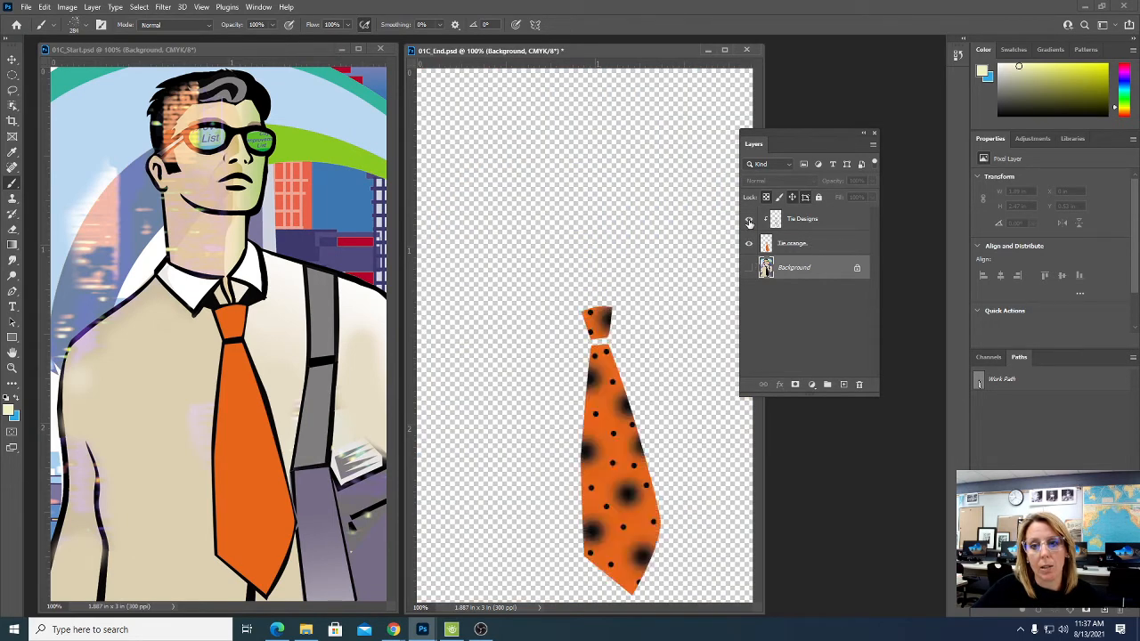
{"action": "left_click", "coordinate": [749, 245]}
{"action": "left_click", "coordinate": [748, 245]}
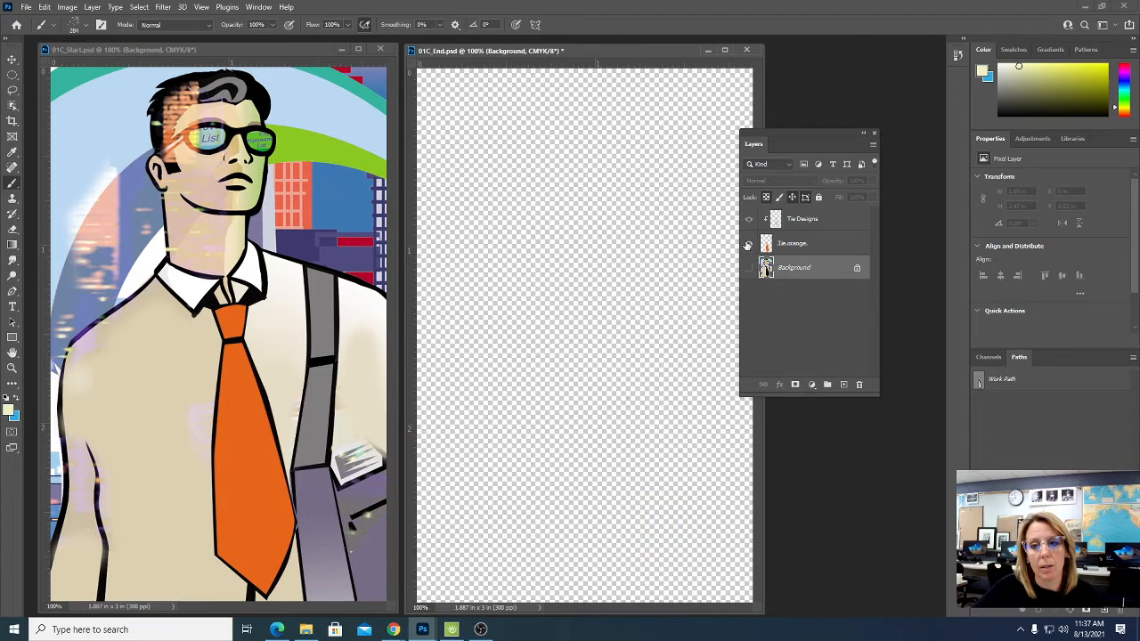
{"action": "left_click", "coordinate": [750, 269]}
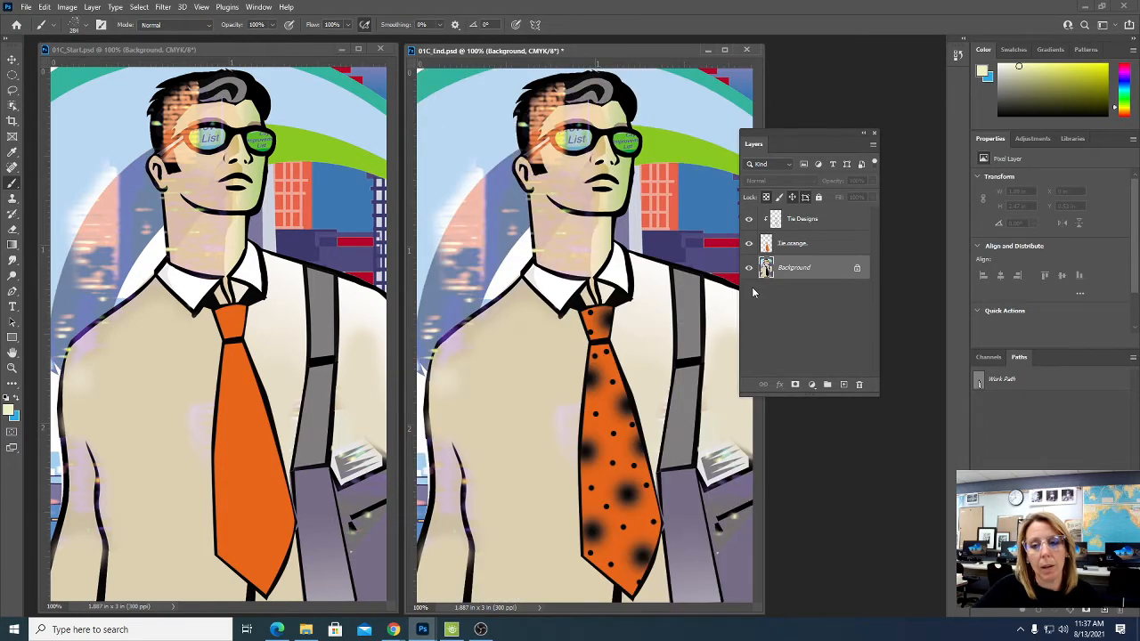
- Close the 01C_End document without saving and move the 01C_Start window closer to the middle of the workspace
{"action": "left_click", "coordinate": [753, 50]}
{"action": "left_click", "coordinate": [565, 236]}
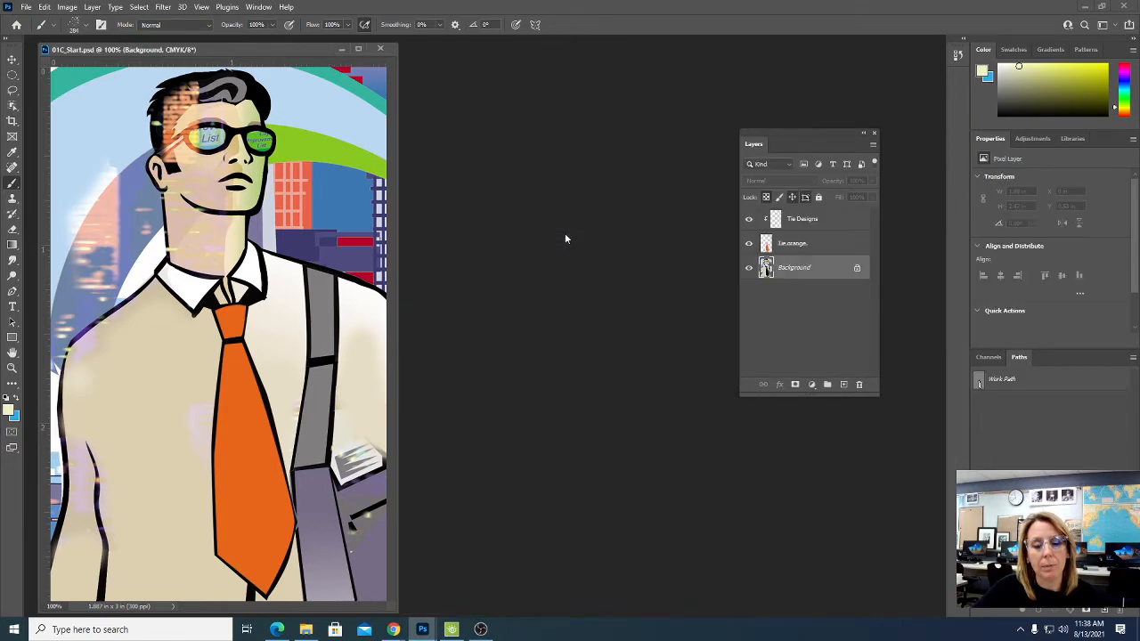
{"action": "left_click_drag", "start_coordinate": [205, 49], "coordinate": [312, 64]}
- Save 01C_Start to the Photoshop Lessons folder in cloud documents under the name "lesson 1c"
{"action": "left_click", "coordinate": [26, 6]}
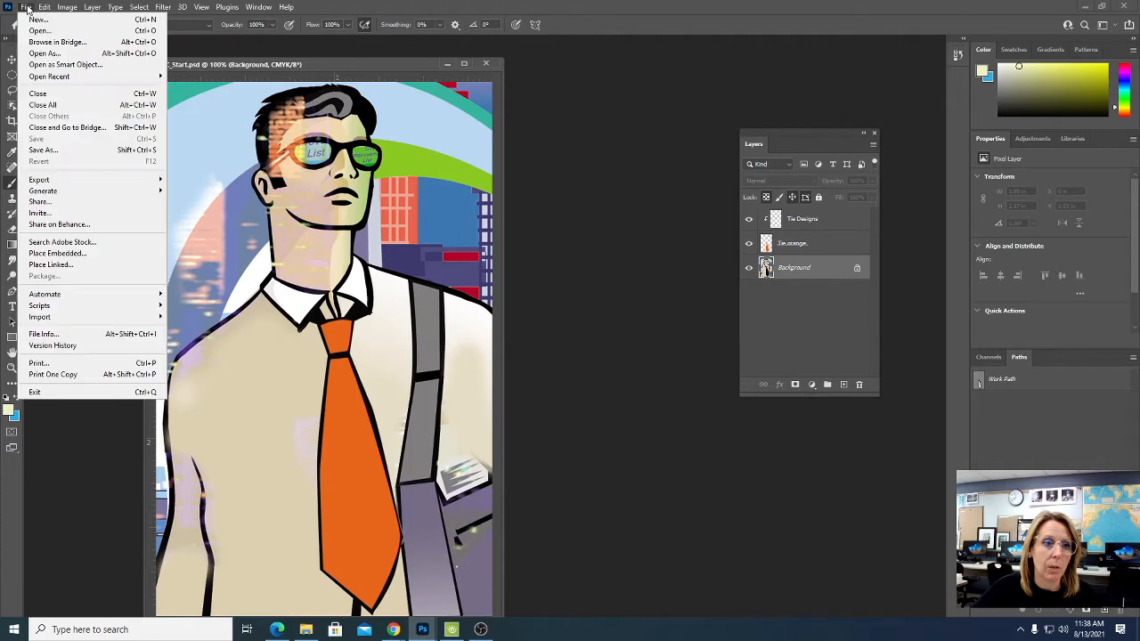
{"action": "left_click", "coordinate": [54, 150]}
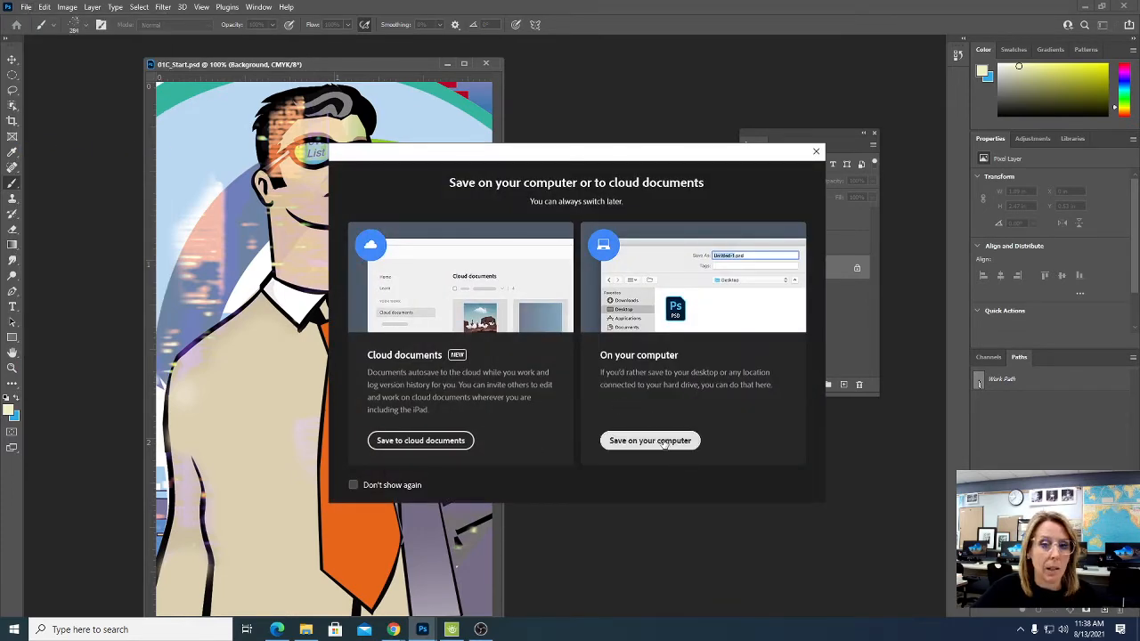
{"action": "left_click", "coordinate": [436, 442]}
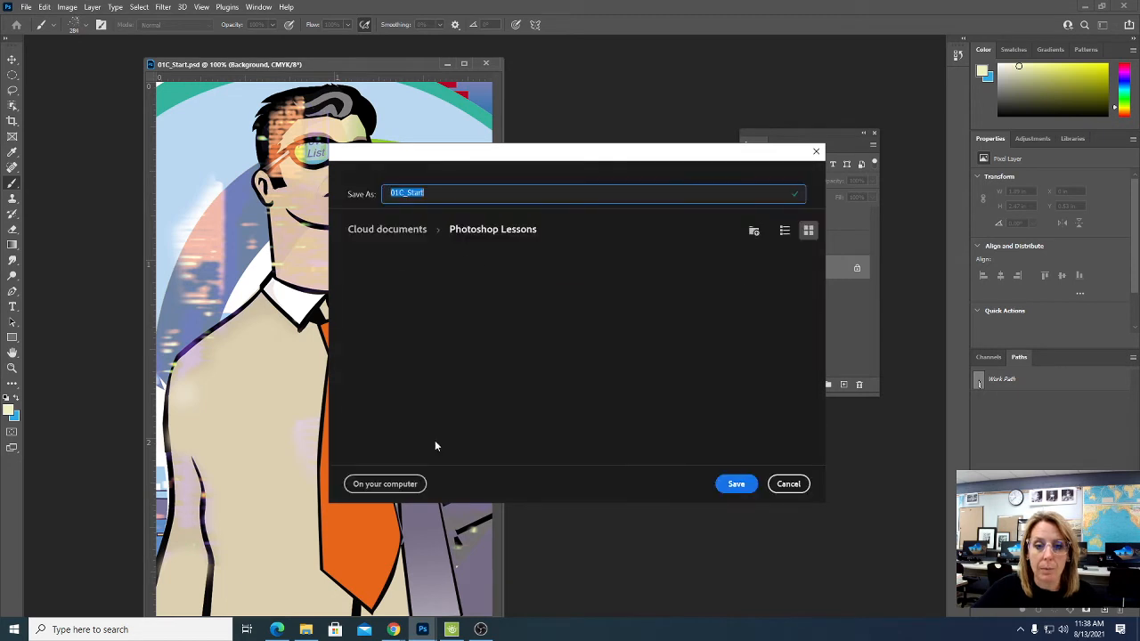
{"action": "left_click", "coordinate": [479, 232]}
{"action": "left_click", "coordinate": [448, 191]}
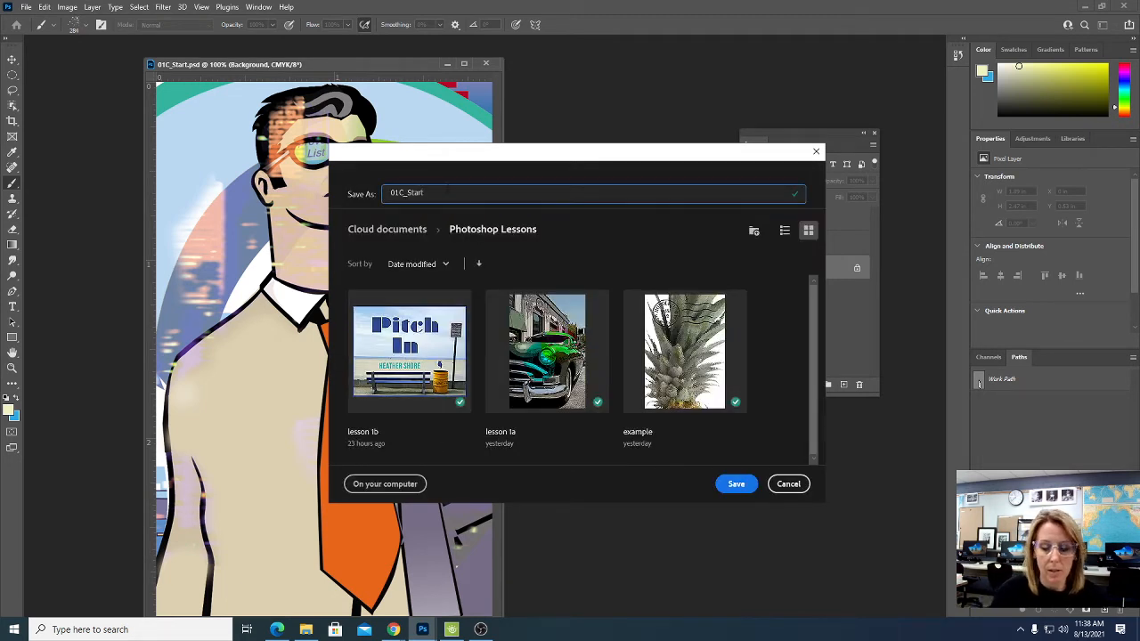
{"action": "left_click_drag", "start_coordinate": [447, 191], "coordinate": [127, 200]}
{"action": "type", "text": "le"}
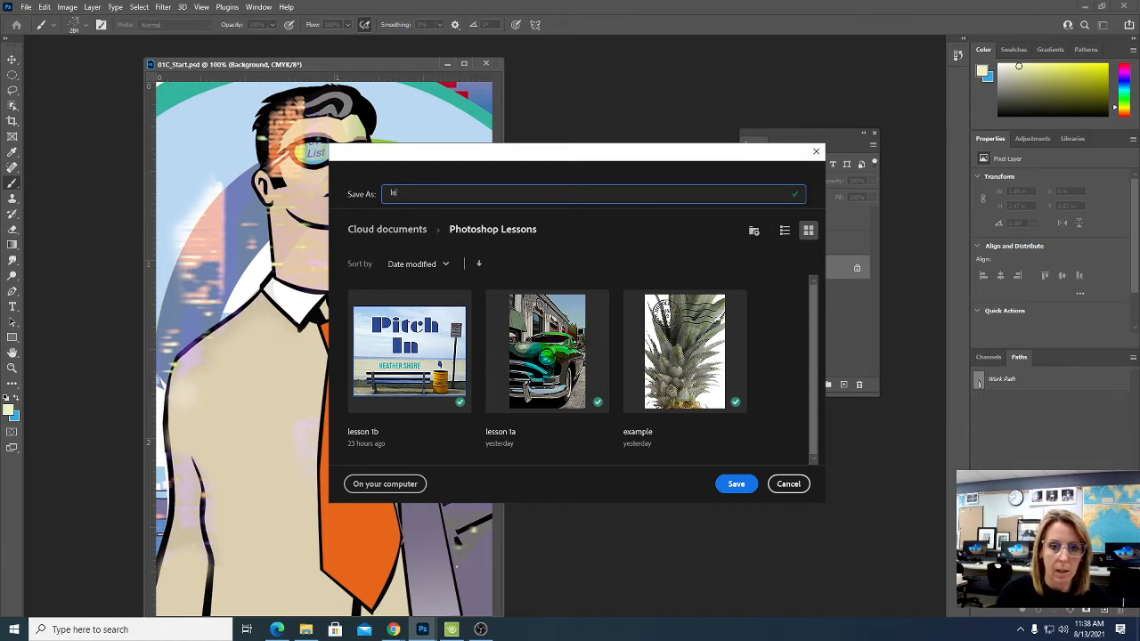
{"action": "type", "text": "sson 1c"}
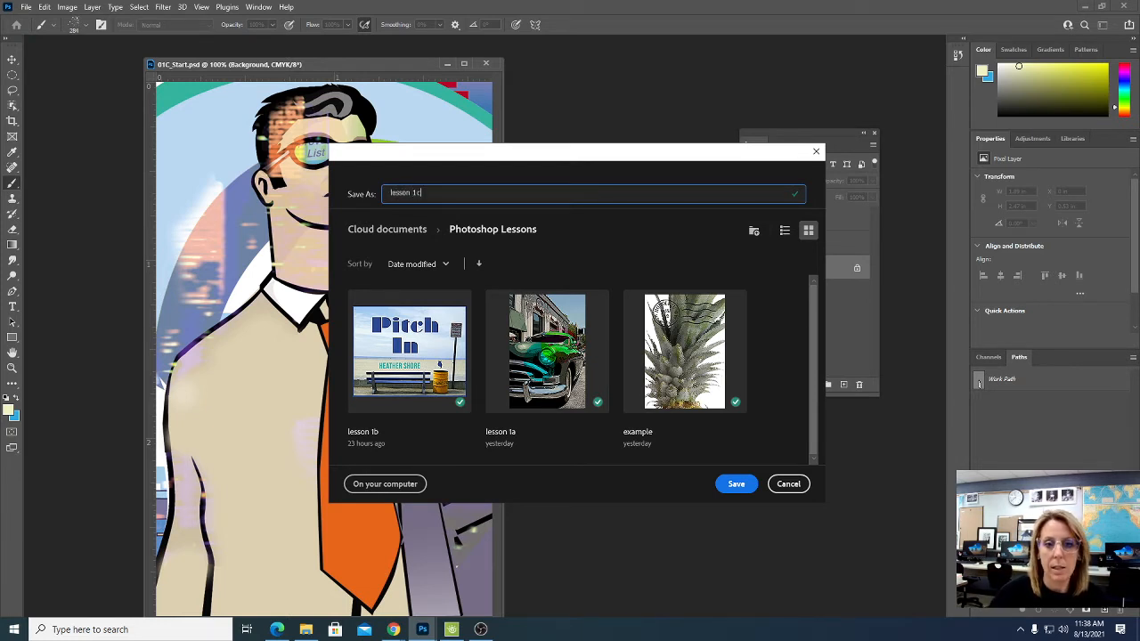
{"action": "left_click", "coordinate": [736, 485]}
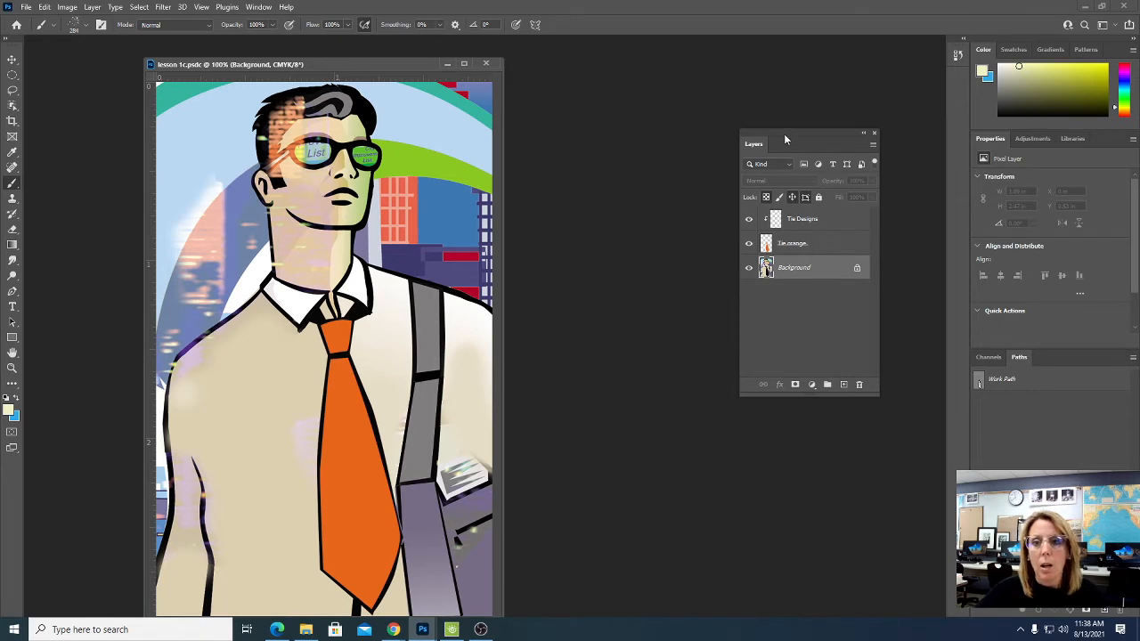
- Move the floating Layers panel next to the document window and select the Tie Designs layer
{"action": "left_click_drag", "start_coordinate": [784, 138], "coordinate": [582, 94]}
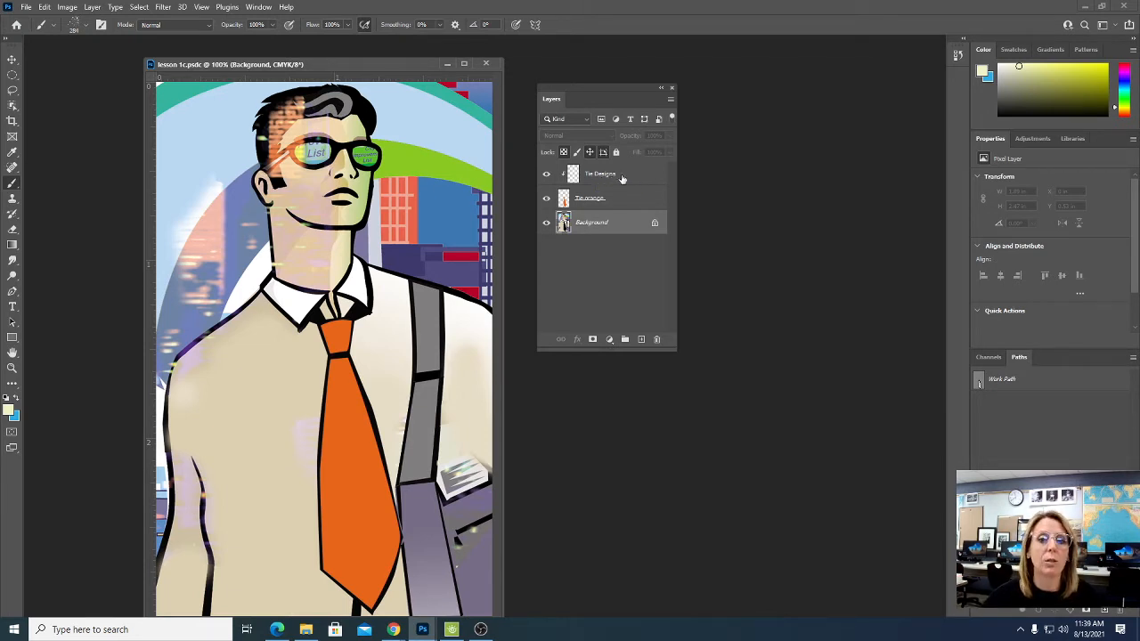
{"action": "left_click", "coordinate": [623, 178]}
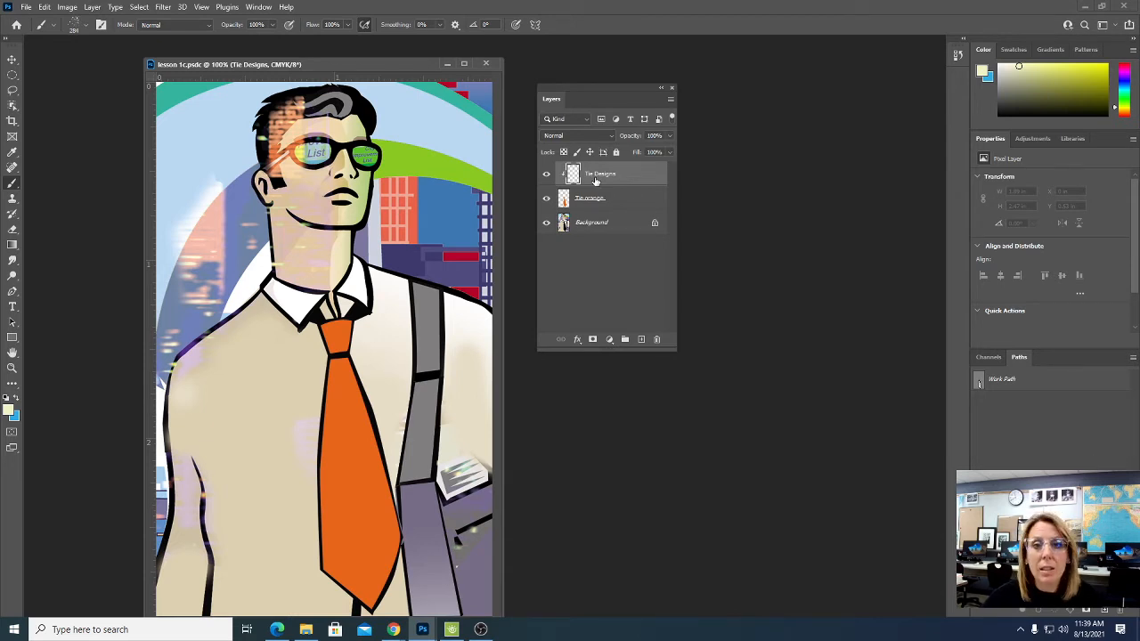
{"action": "left_click", "coordinate": [139, 8]}
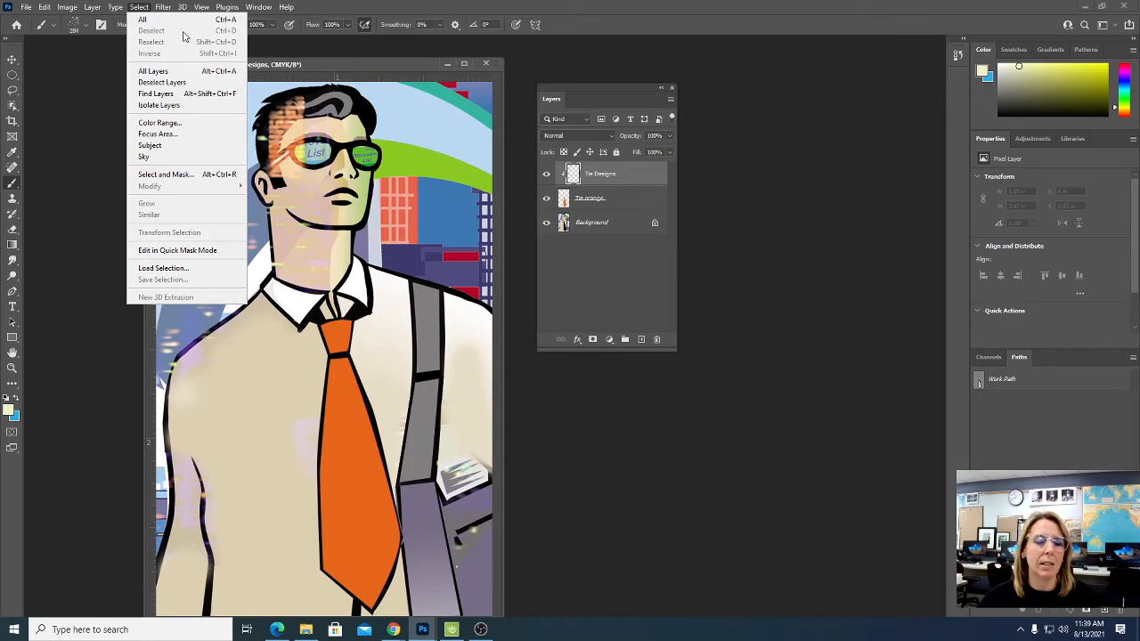
{"action": "left_click", "coordinate": [362, 7]}
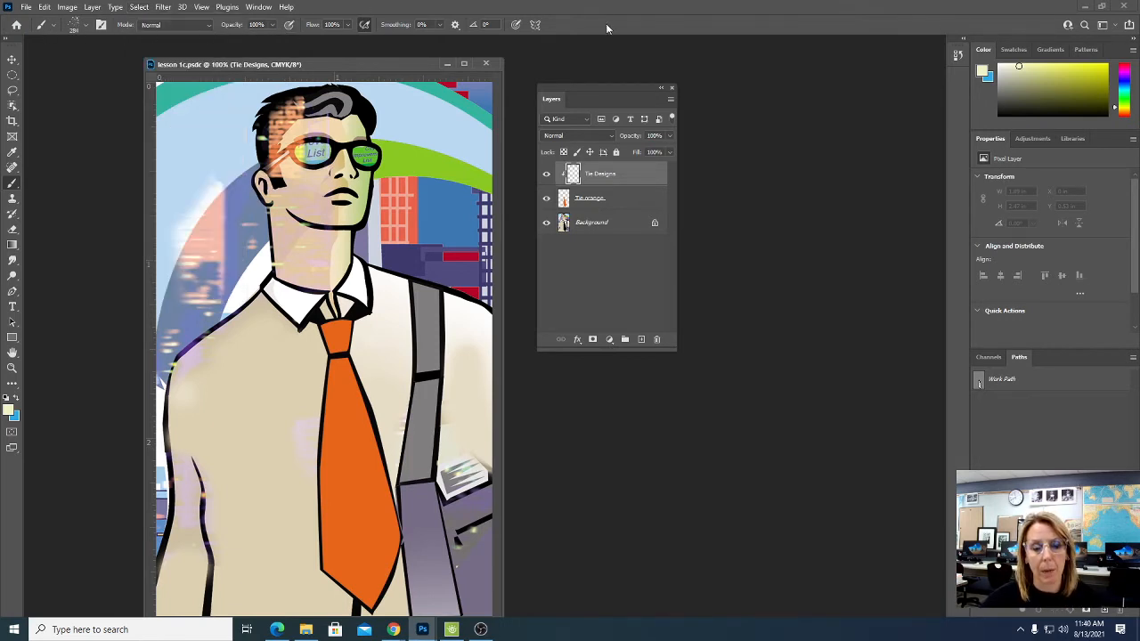
- Activate the Brush tool and expand the toolbox to two columns
{"action": "left_click", "coordinate": [12, 60]}
{"action": "left_click", "coordinate": [11, 75]}
{"action": "left_click", "coordinate": [12, 91]}
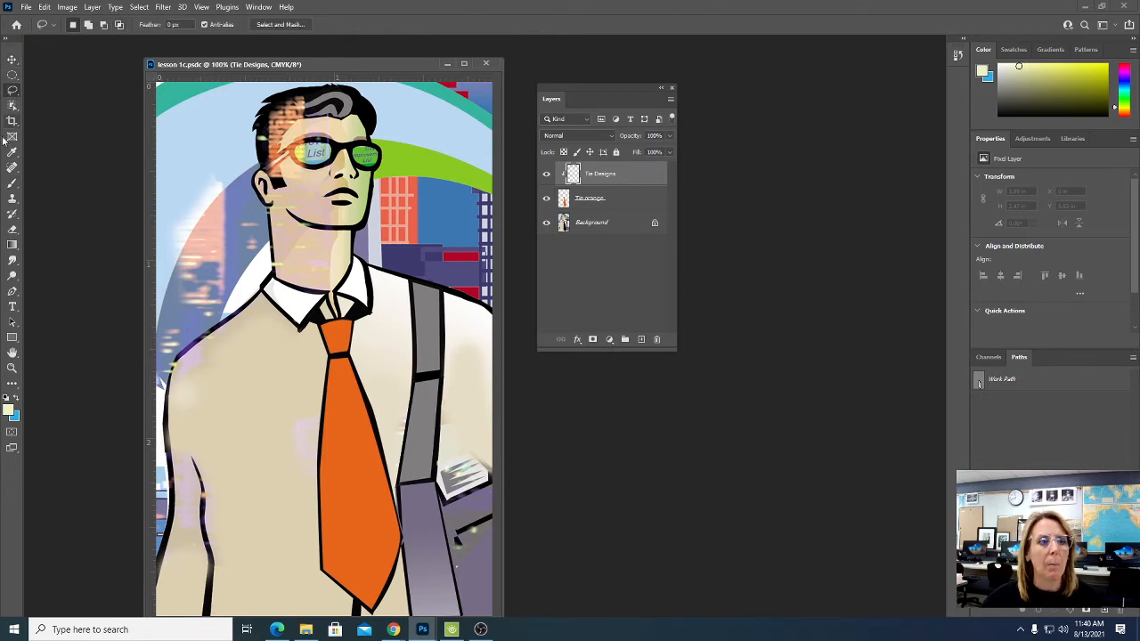
{"action": "left_click", "coordinate": [13, 182]}
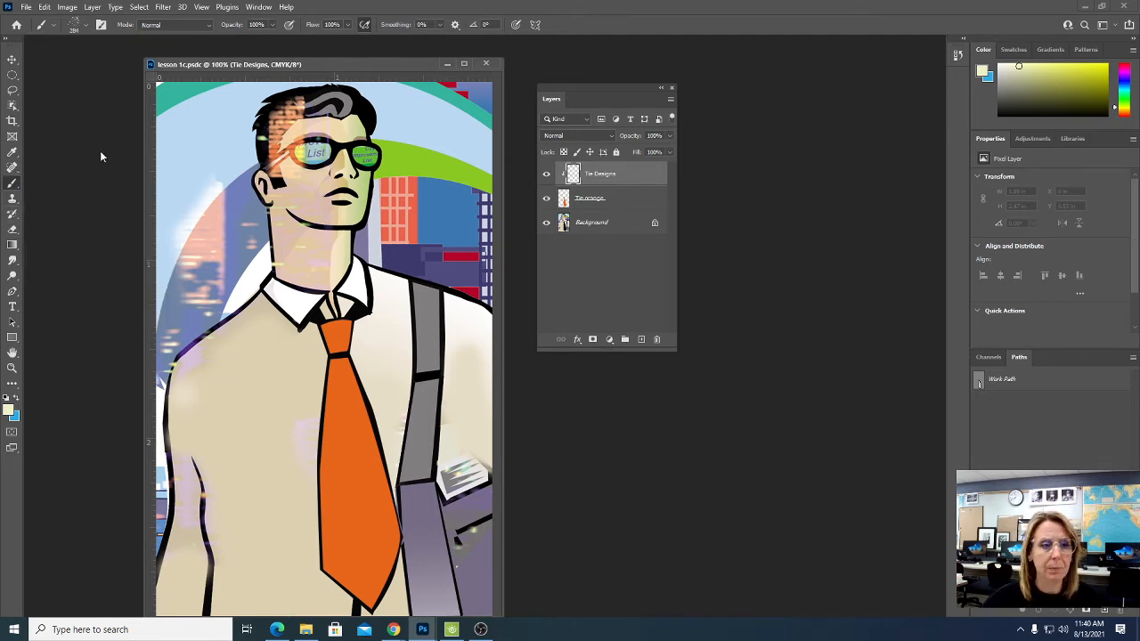
{"action": "left_click", "coordinate": [9, 41]}
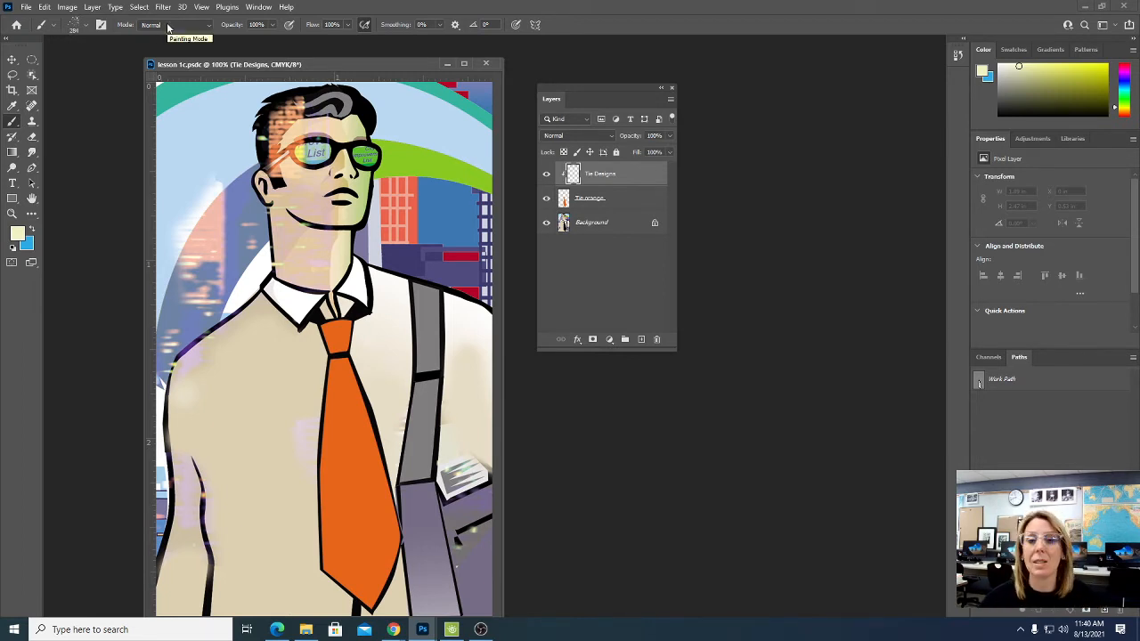
- Reset the Brush tool's presets, replacing the current tool presets with the default ones
{"action": "left_click", "coordinate": [53, 27]}
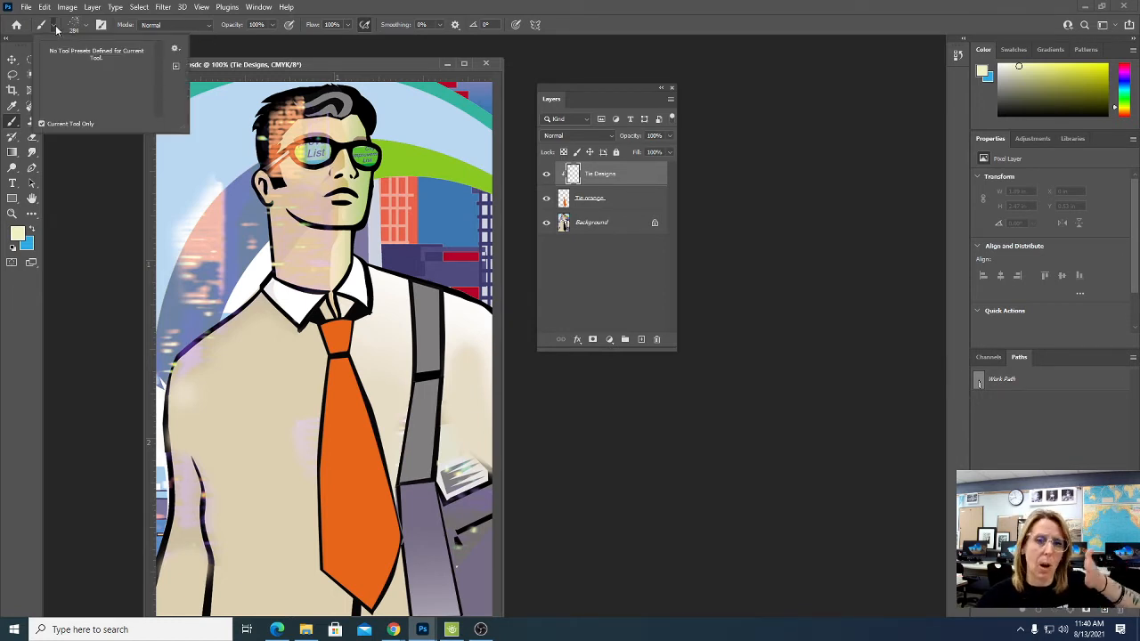
{"action": "left_click", "coordinate": [176, 49]}
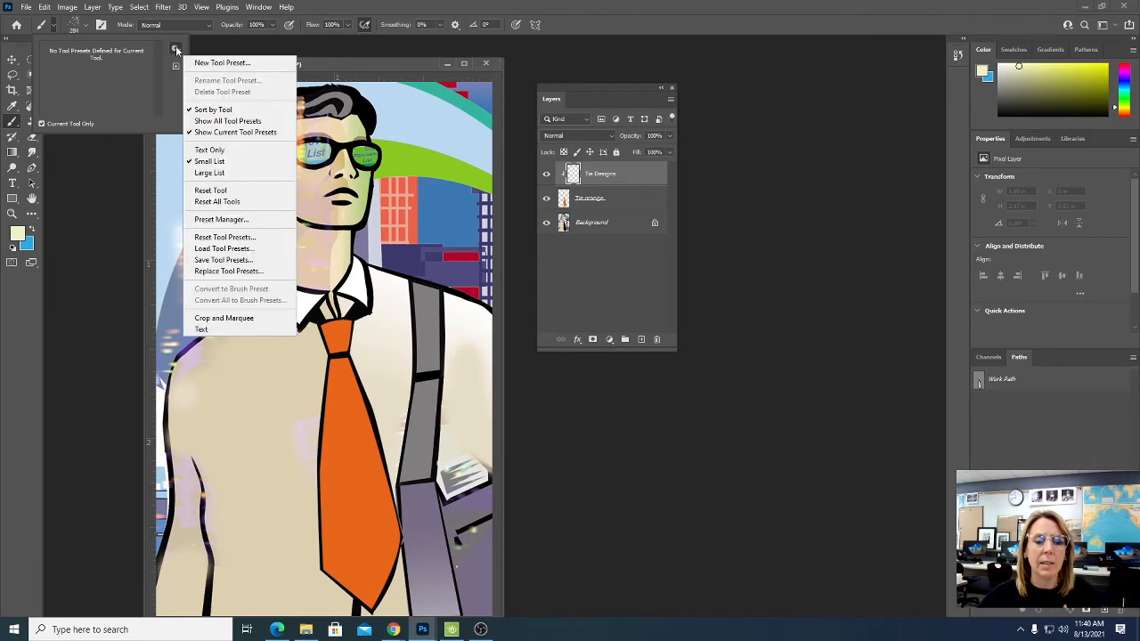
{"action": "left_click", "coordinate": [235, 239]}
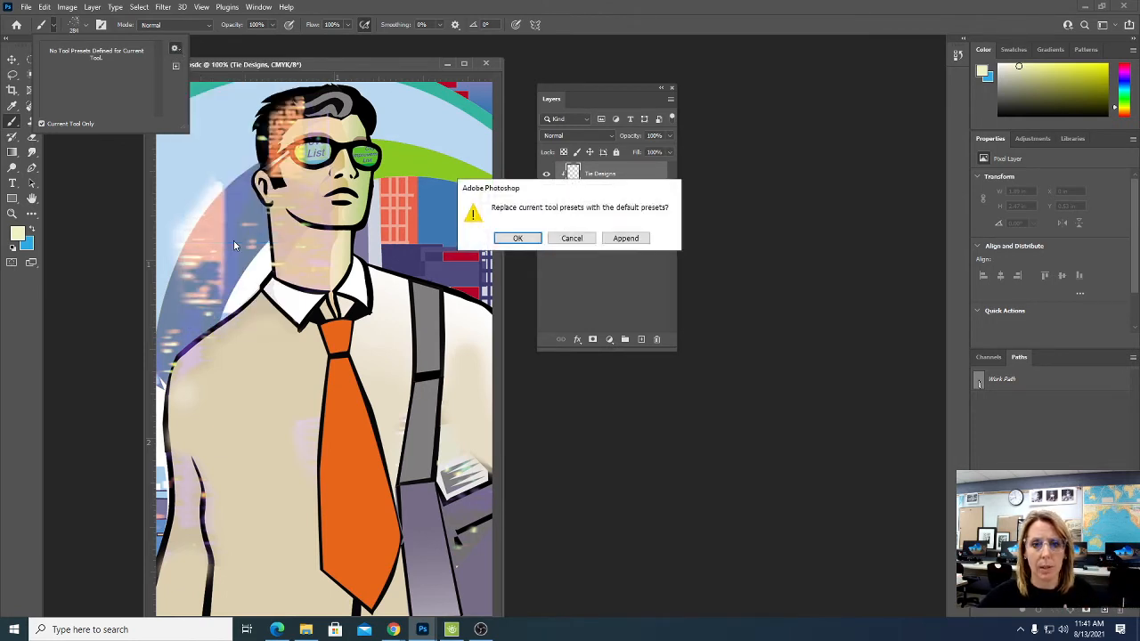
{"action": "left_click", "coordinate": [534, 242]}
{"action": "left_click", "coordinate": [553, 240]}
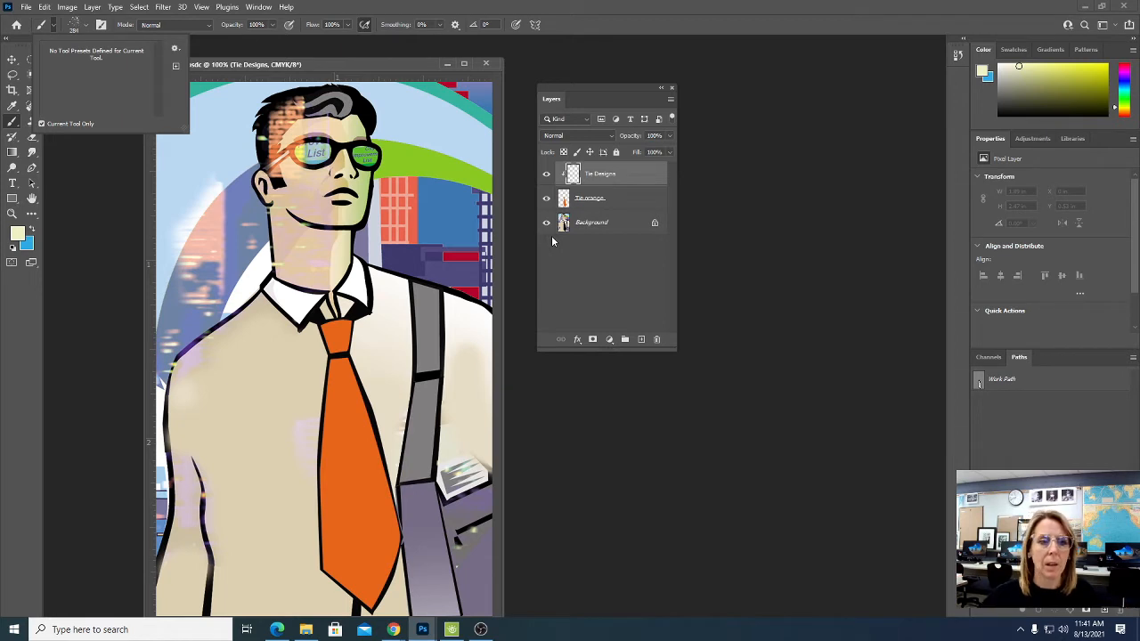
{"action": "left_click", "coordinate": [621, 32]}
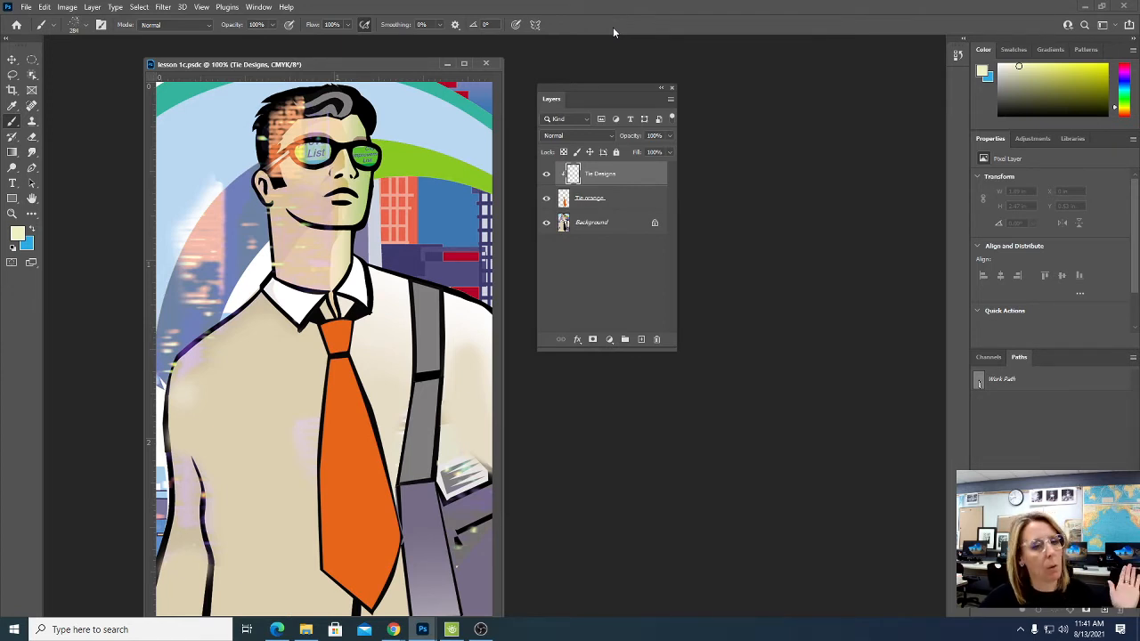
- Look through the General and Special Effects brush folders and select the Kyle's Spatter Brushes - Spatter Bot Tilt brush
{"action": "left_click", "coordinate": [86, 28]}
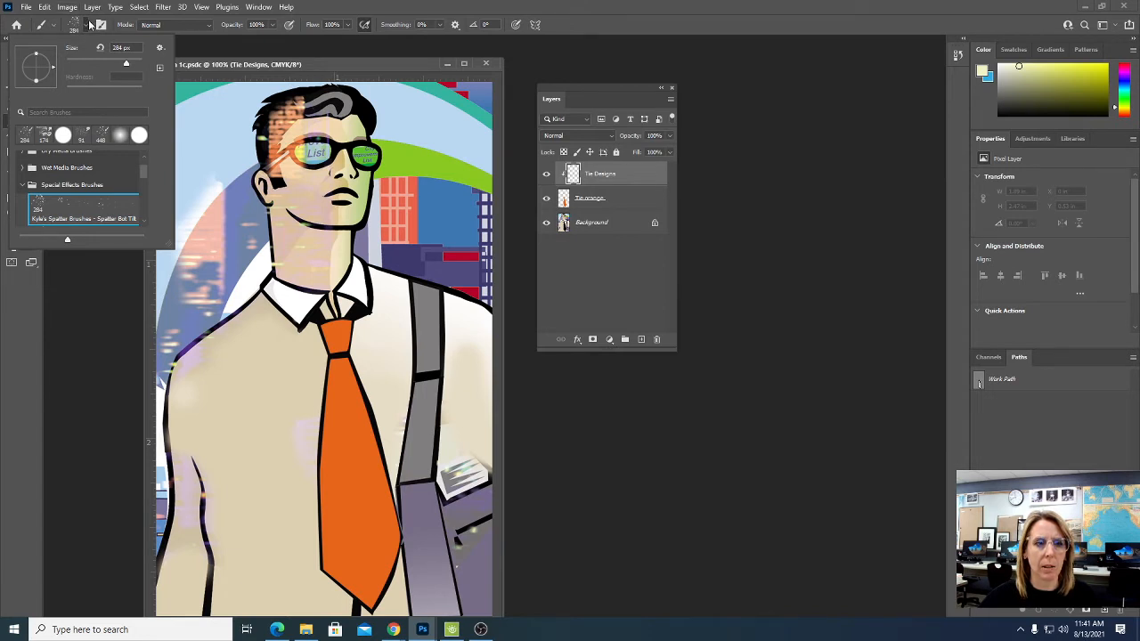
{"action": "left_click", "coordinate": [22, 185]}
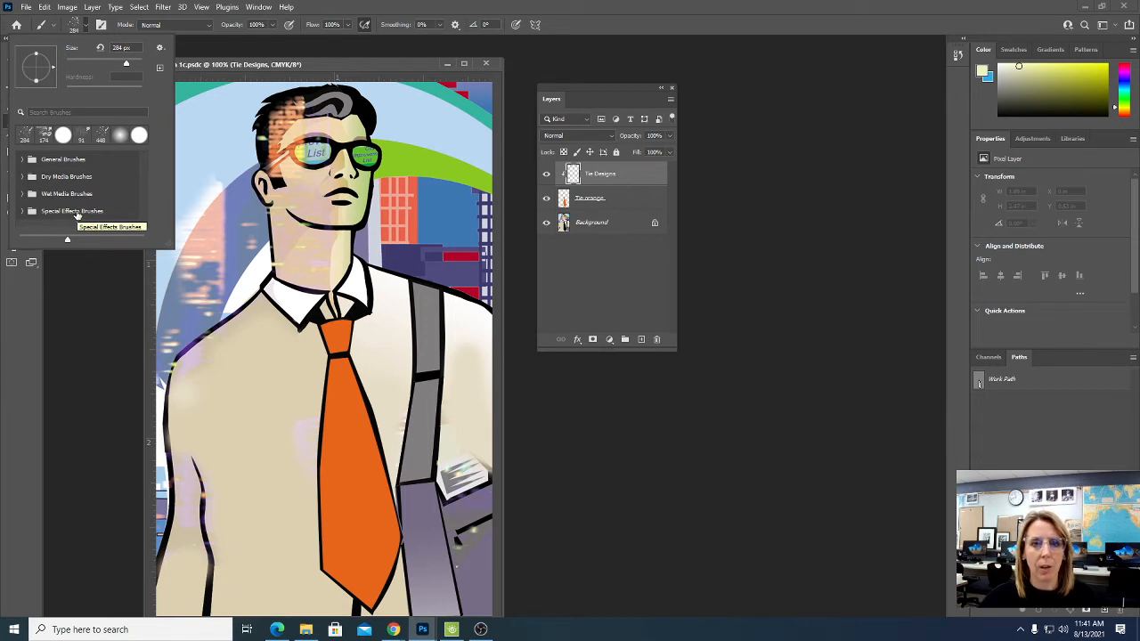
{"action": "left_click", "coordinate": [22, 159]}
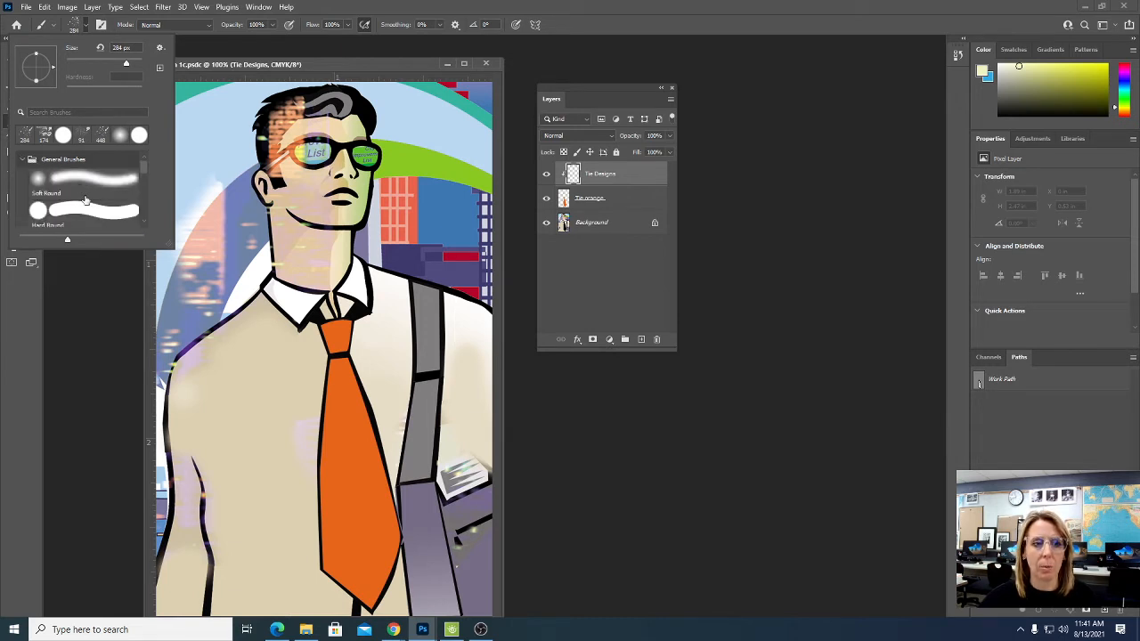
{"action": "scroll", "coordinate": [88, 205], "scroll_direction": "down", "scroll_amount": 4}
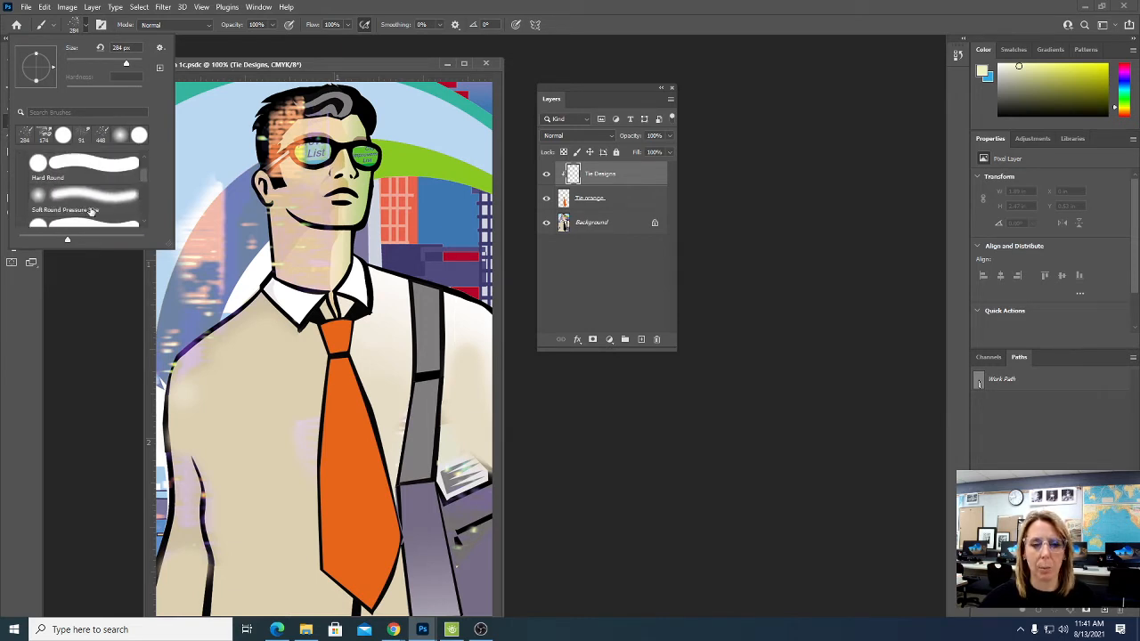
{"action": "scroll", "coordinate": [90, 211], "scroll_direction": "up", "scroll_amount": 4}
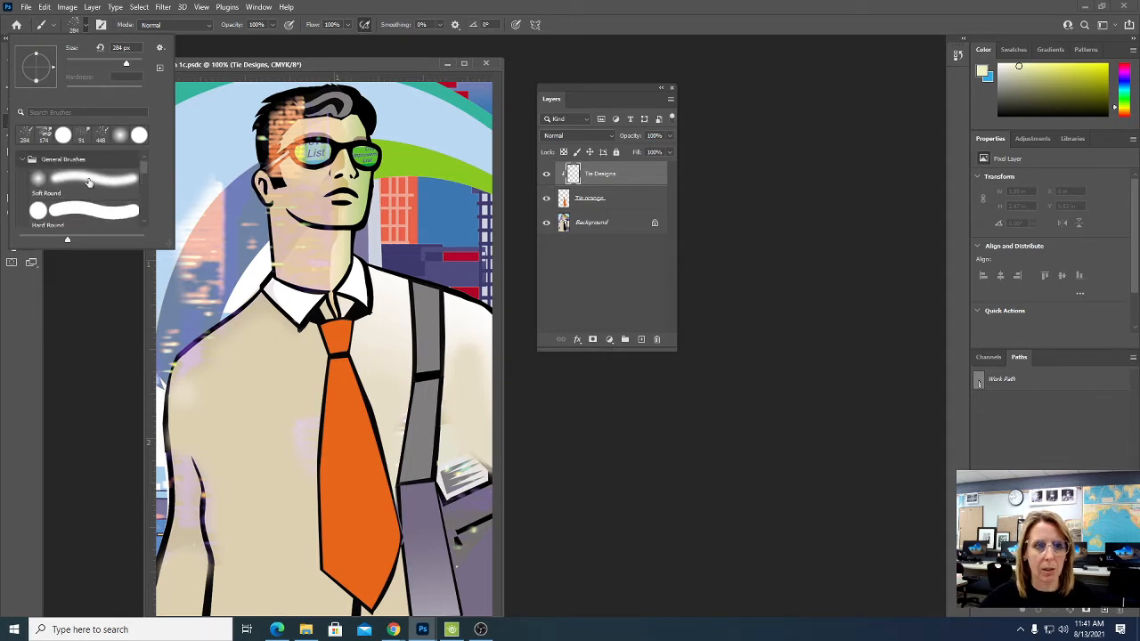
{"action": "left_click", "coordinate": [22, 160]}
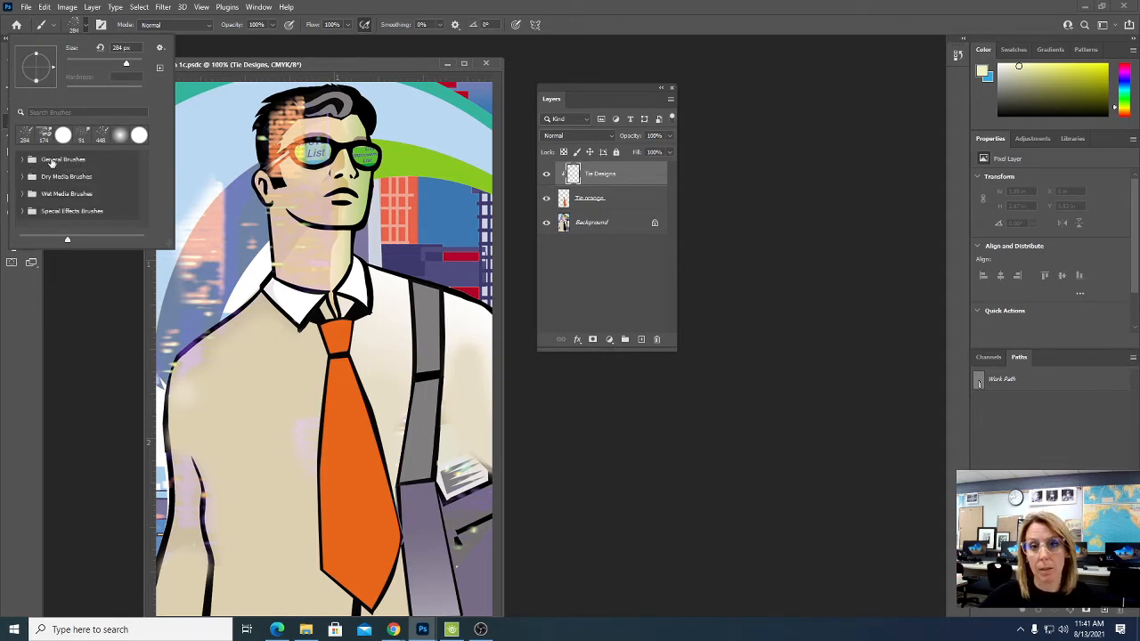
{"action": "left_click", "coordinate": [22, 211]}
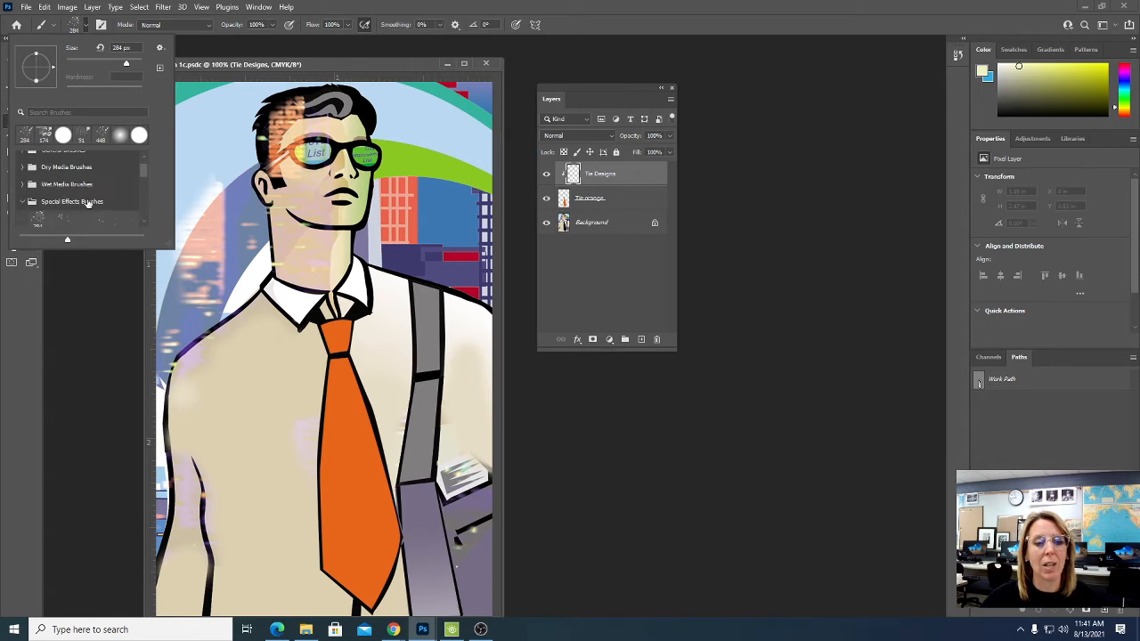
{"action": "scroll", "coordinate": [87, 204], "scroll_direction": "down", "scroll_amount": 5}
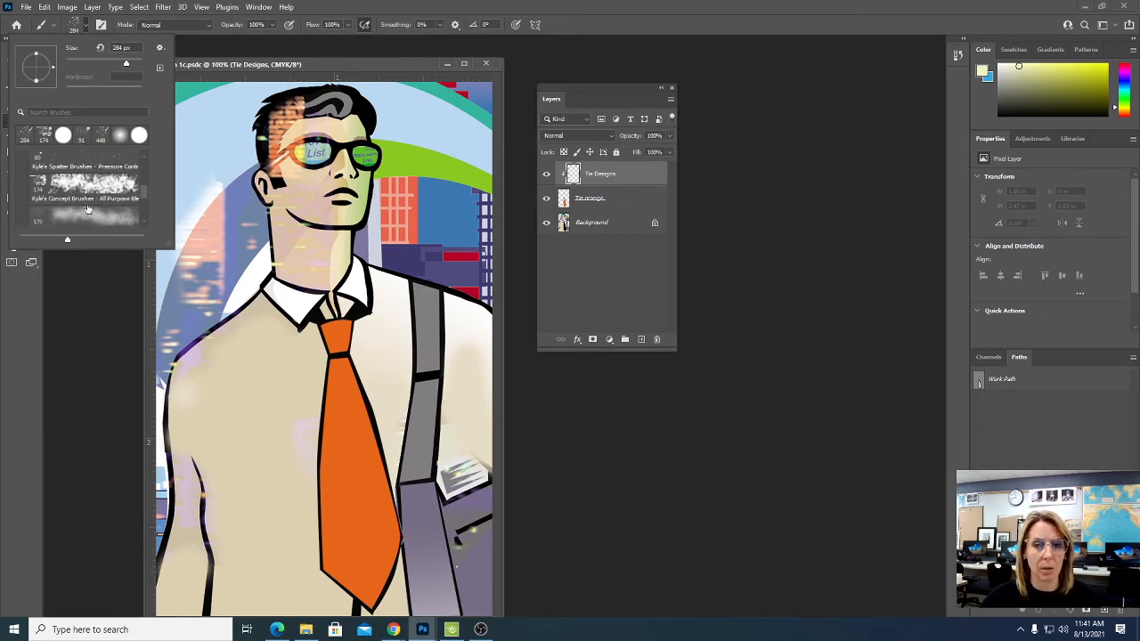
{"action": "scroll", "coordinate": [87, 207], "scroll_direction": "up", "scroll_amount": 2}
{"action": "scroll", "coordinate": [87, 206], "scroll_direction": "up", "scroll_amount": 3}
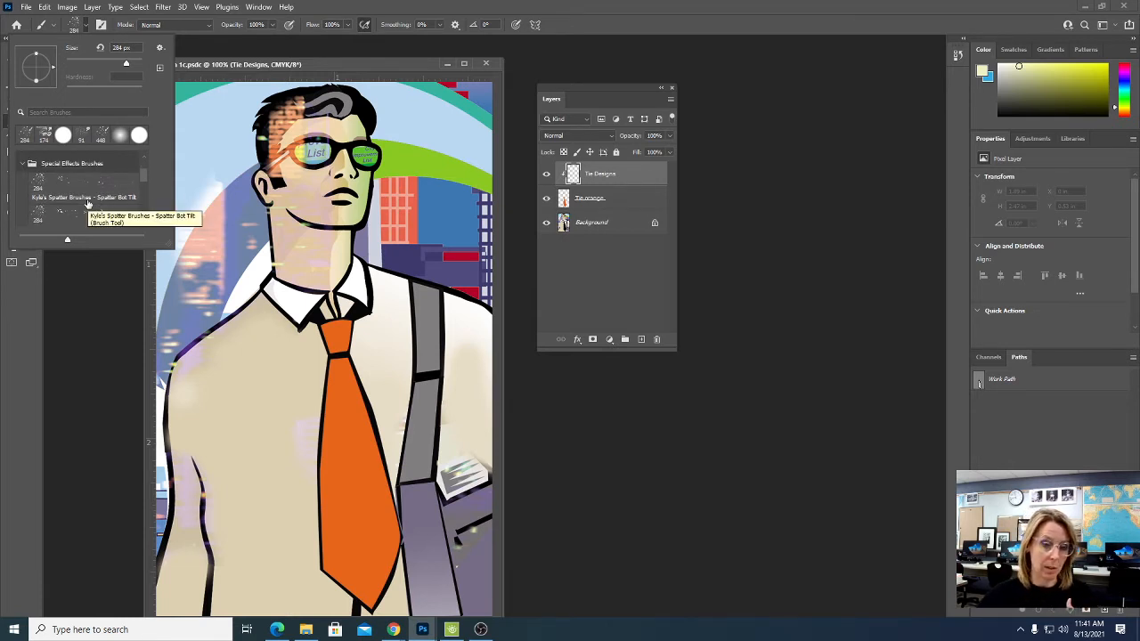
{"action": "left_click", "coordinate": [91, 188]}
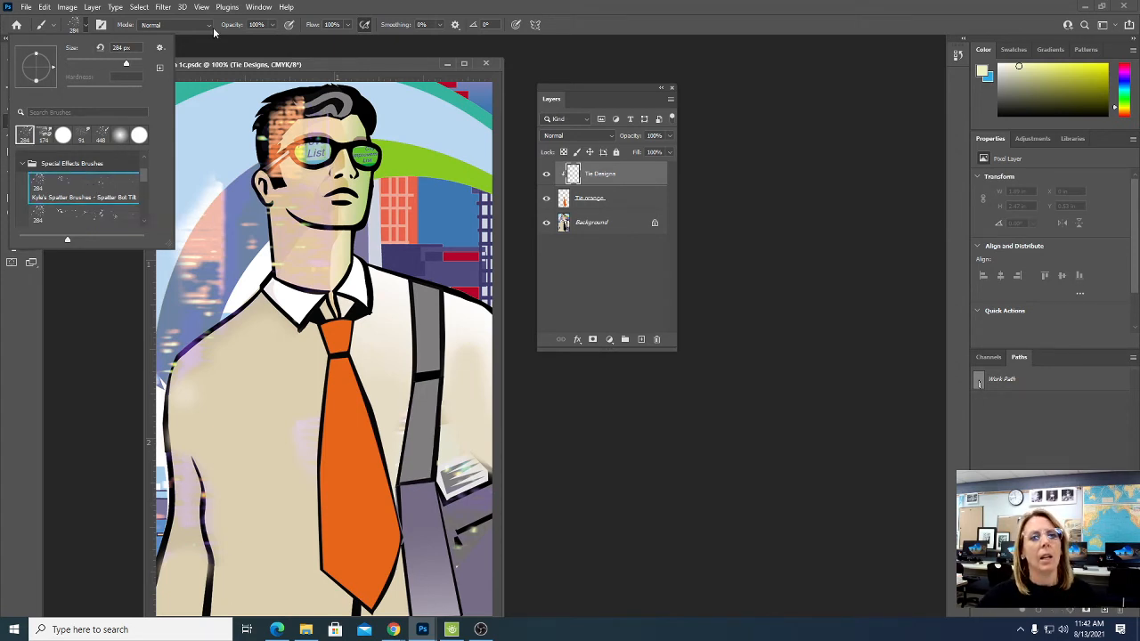
- Reduce the spatter brush size to 62 px
{"action": "left_click_drag", "start_coordinate": [127, 65], "coordinate": [85, 64]}
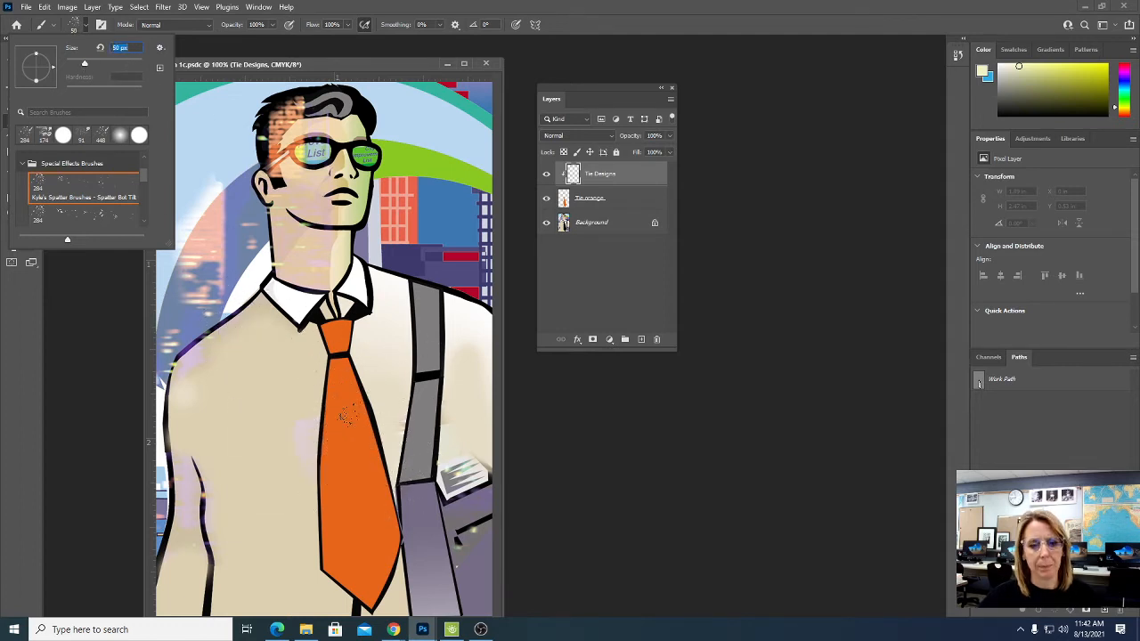
{"action": "left_click", "coordinate": [90, 65]}
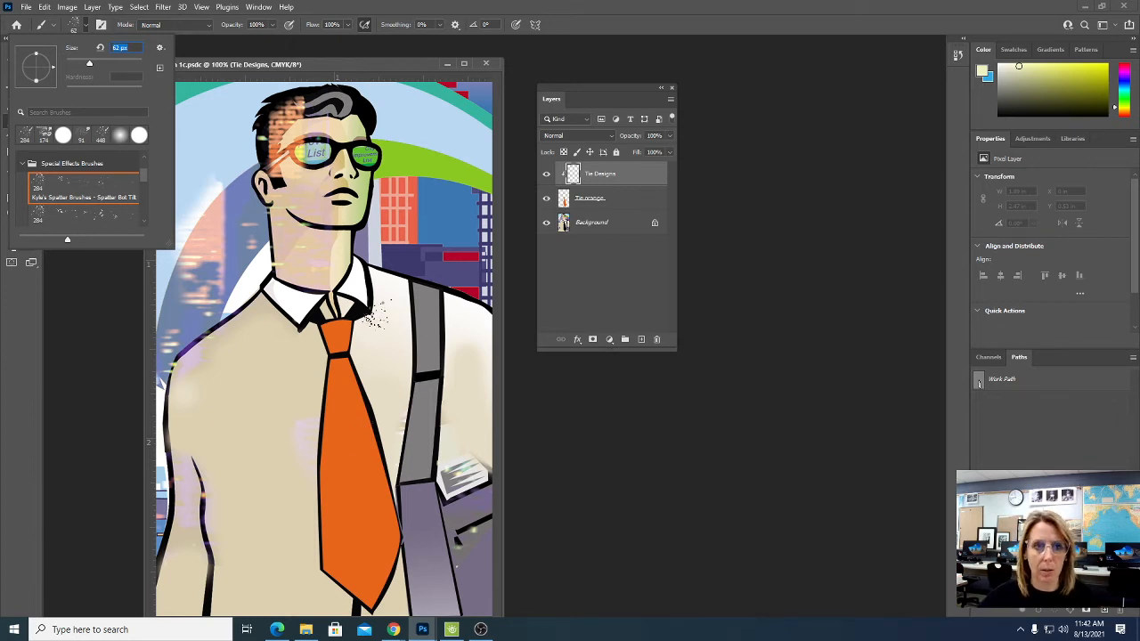
{"action": "left_click", "coordinate": [412, 10]}
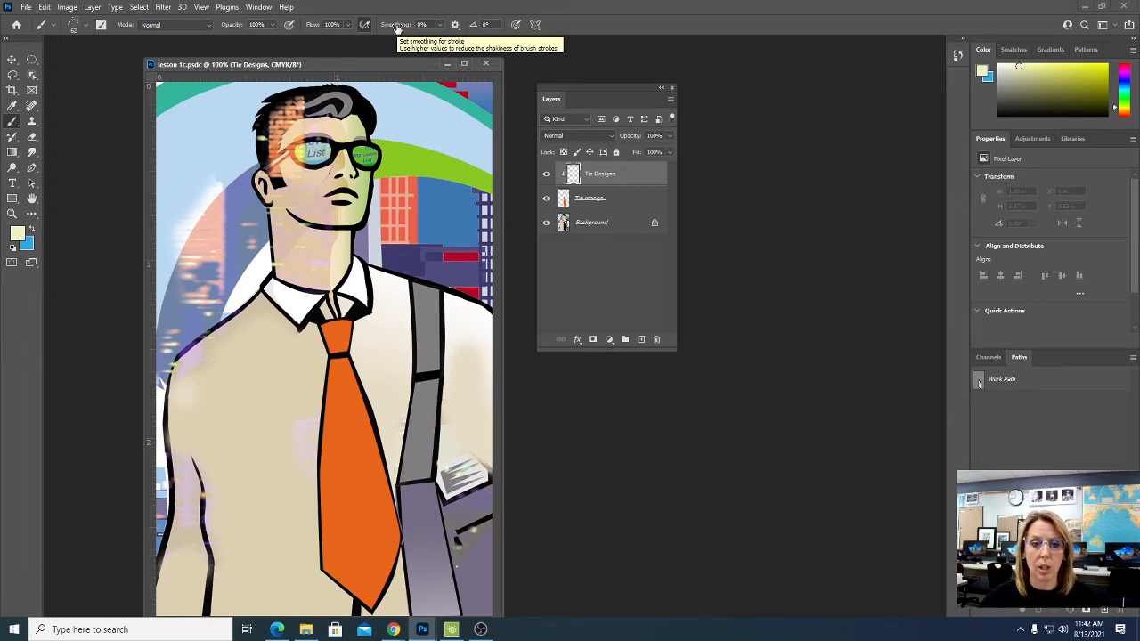
- Reset the foreground and background colors to their defaults and shift the new foreground color's hue to 167°
{"action": "left_click", "coordinate": [13, 252]}
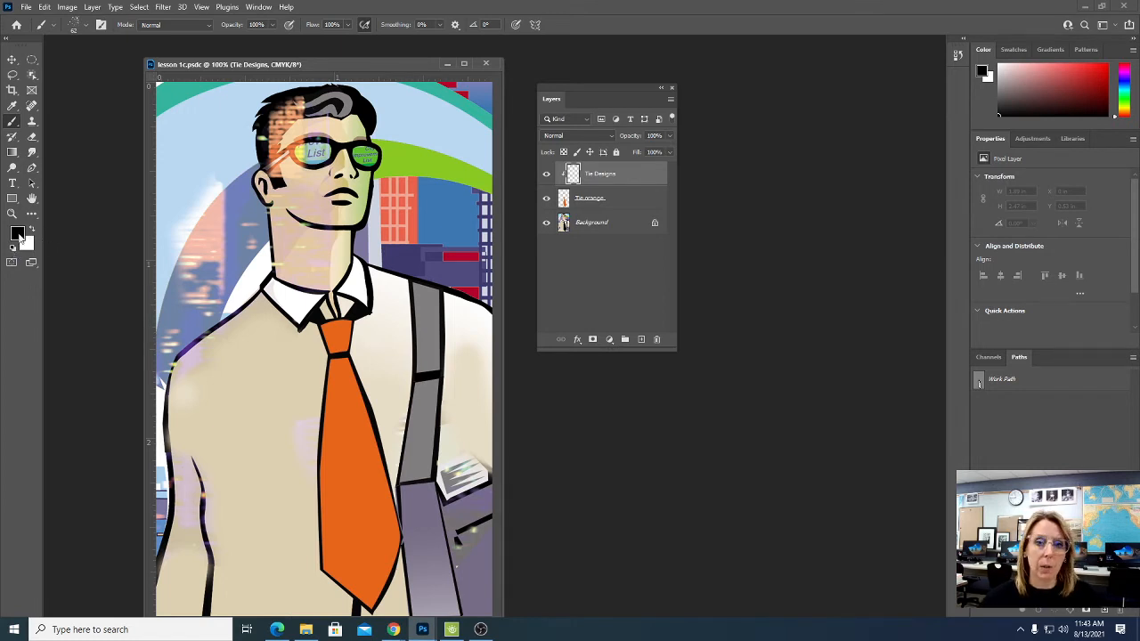
{"action": "left_click", "coordinate": [16, 236]}
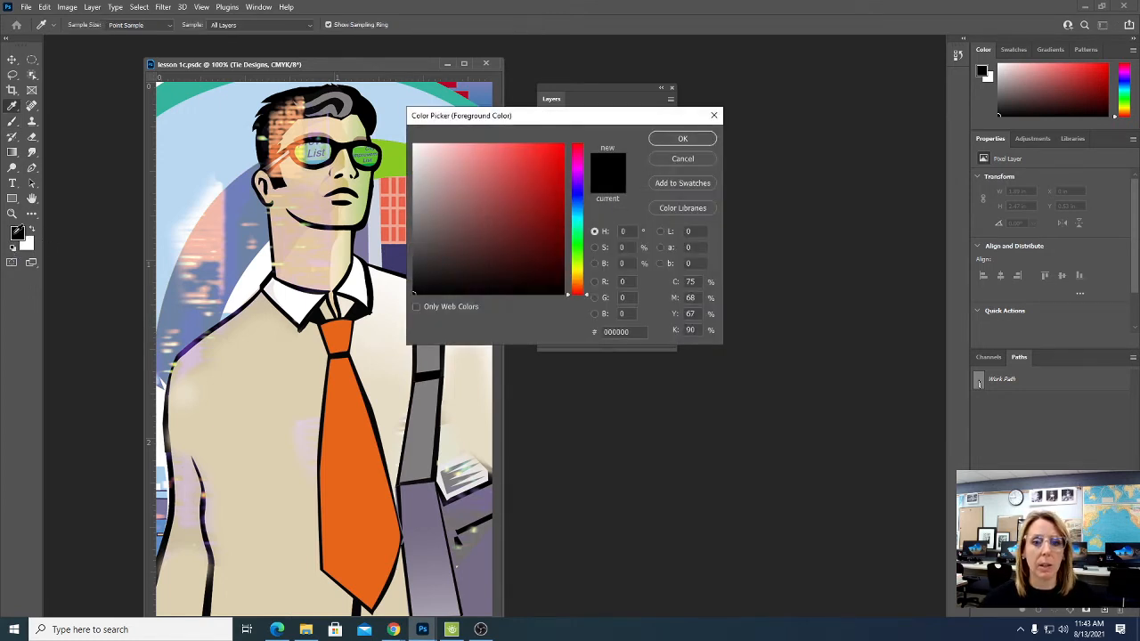
{"action": "left_click_drag", "start_coordinate": [529, 115], "coordinate": [676, 125]}
{"action": "left_click", "coordinate": [673, 187]}
{"action": "left_click", "coordinate": [677, 234]}
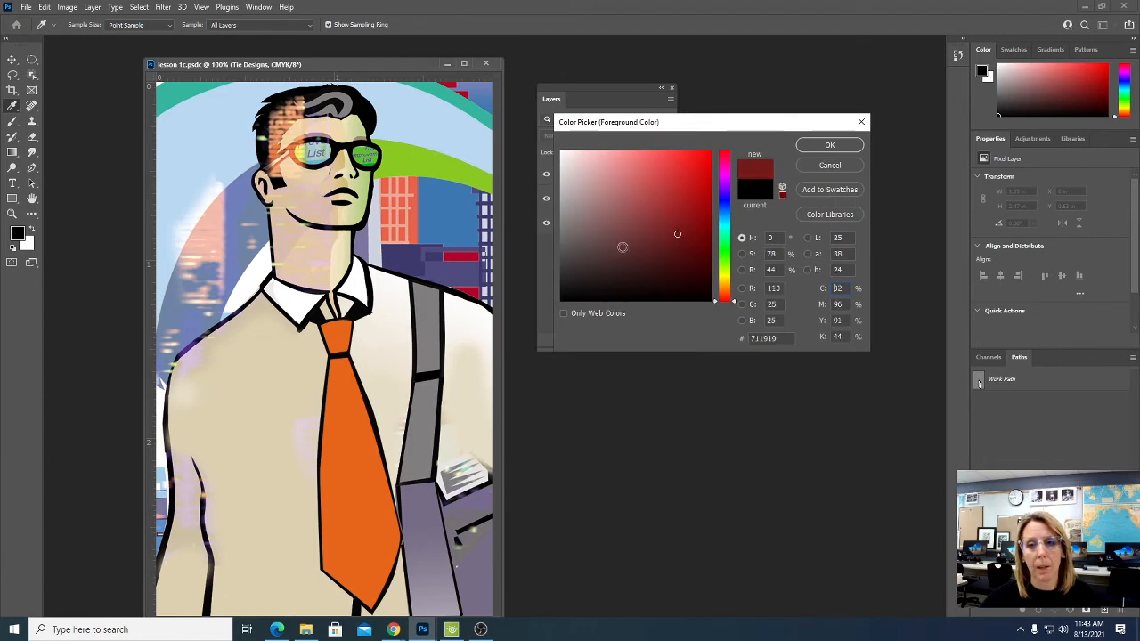
{"action": "left_click", "coordinate": [620, 248]}
{"action": "left_click_drag", "start_coordinate": [727, 191], "coordinate": [729, 232]}
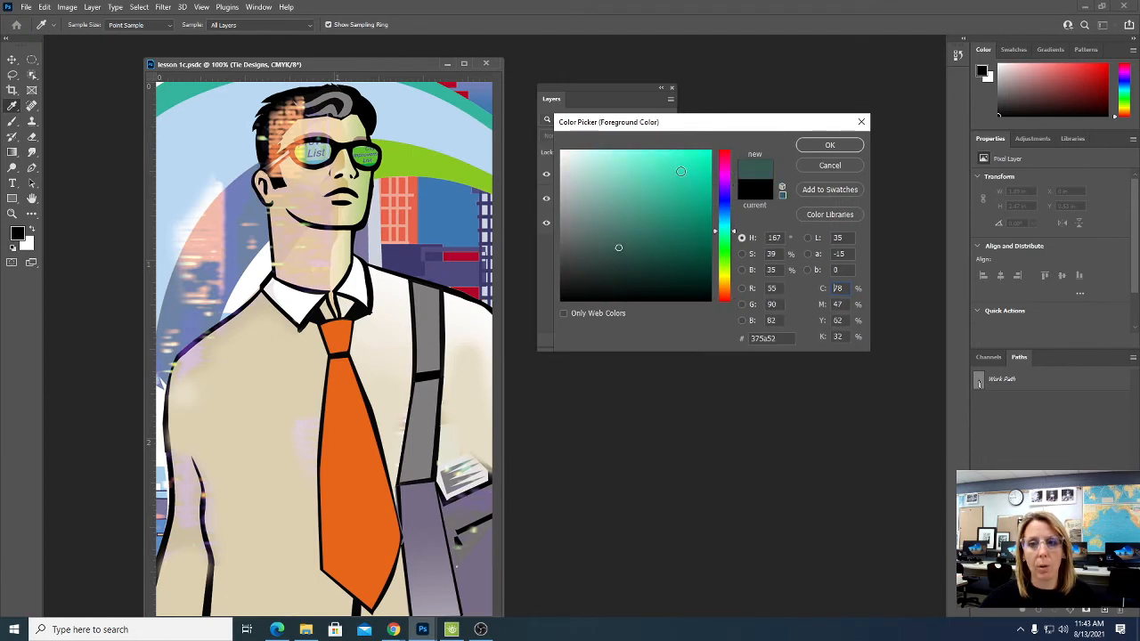
- Pick the bright teal 1eddb2 as the foreground color and apply it
{"action": "left_click", "coordinate": [620, 167]}
{"action": "left_click", "coordinate": [605, 213]}
{"action": "left_click", "coordinate": [635, 174]}
{"action": "left_click", "coordinate": [658, 170]}
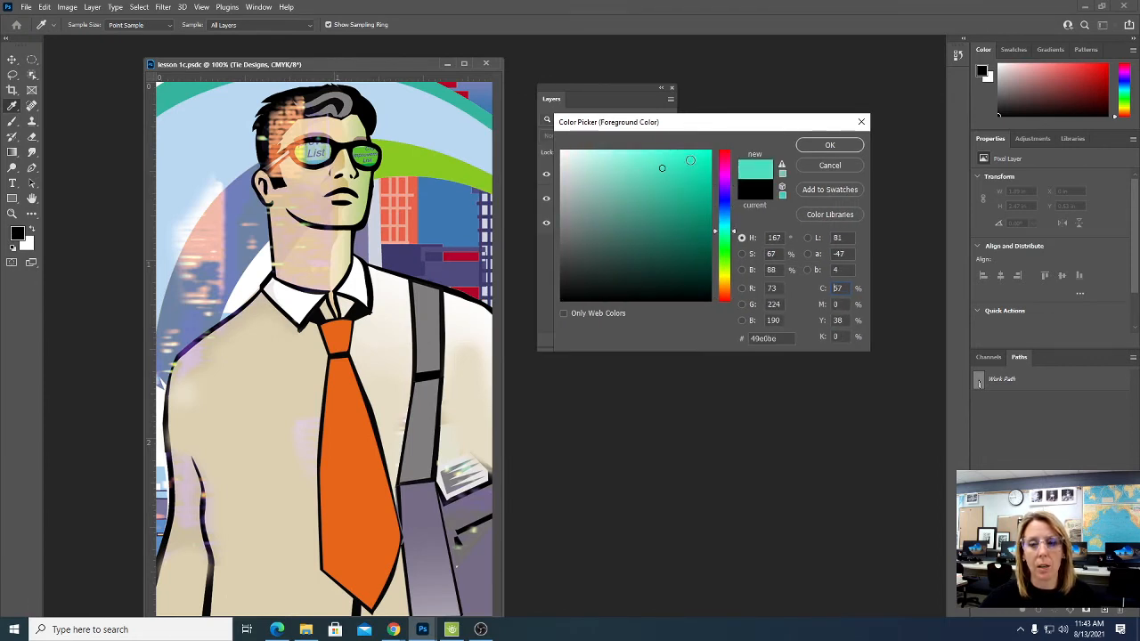
{"action": "left_click", "coordinate": [691, 166]}
{"action": "left_click", "coordinate": [829, 145]}
- Paint teal spatter over the middle and lower parts of the orange tie on the Tie Designs layer
{"action": "key", "text": "b"}
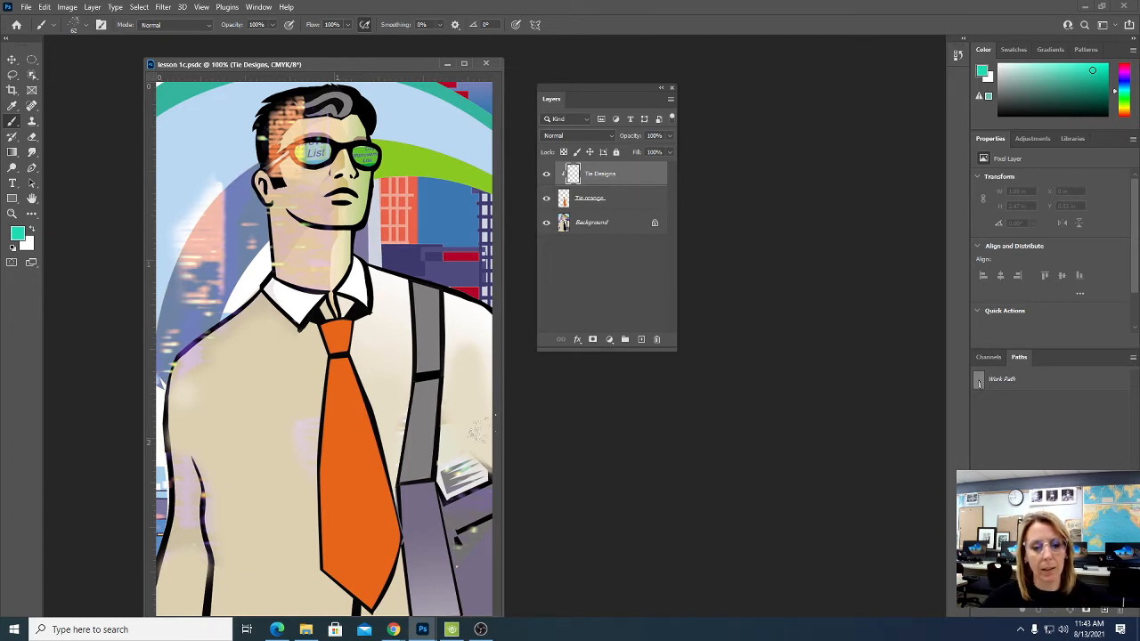
{"action": "left_click", "coordinate": [343, 421]}
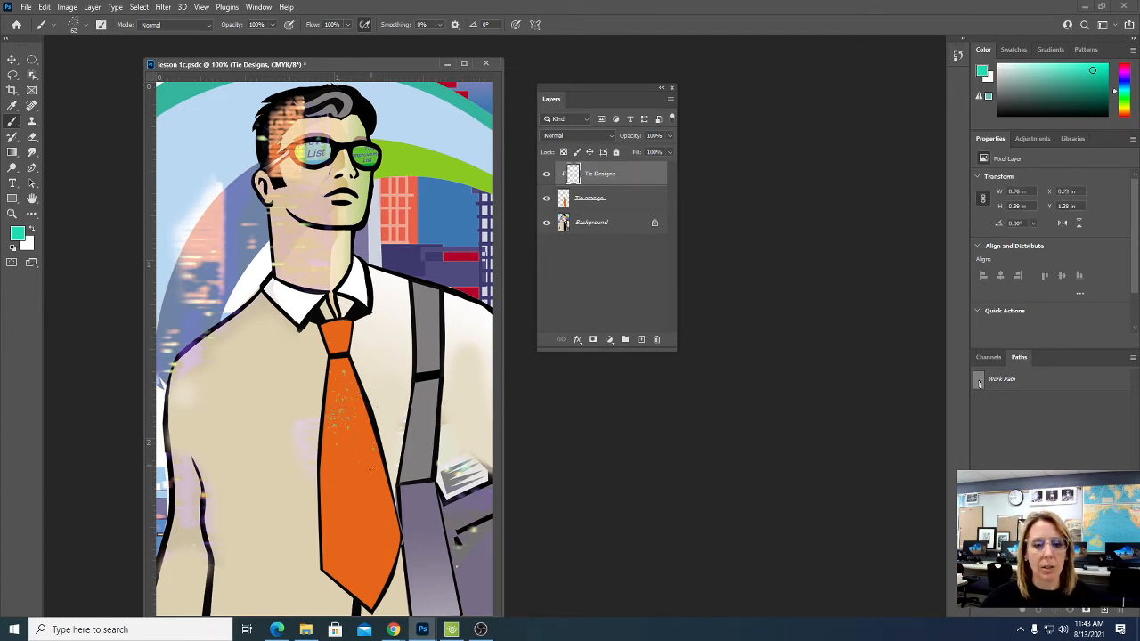
{"action": "left_click_drag", "start_coordinate": [372, 486], "coordinate": [372, 496]}
{"action": "mouse_move", "coordinate": [337, 429]}
{"action": "left_mouse_down"}
{"action": "mouse_move", "coordinate": [382, 421]}
{"action": "mouse_move", "coordinate": [370, 458]}
{"action": "left_mouse_up"}
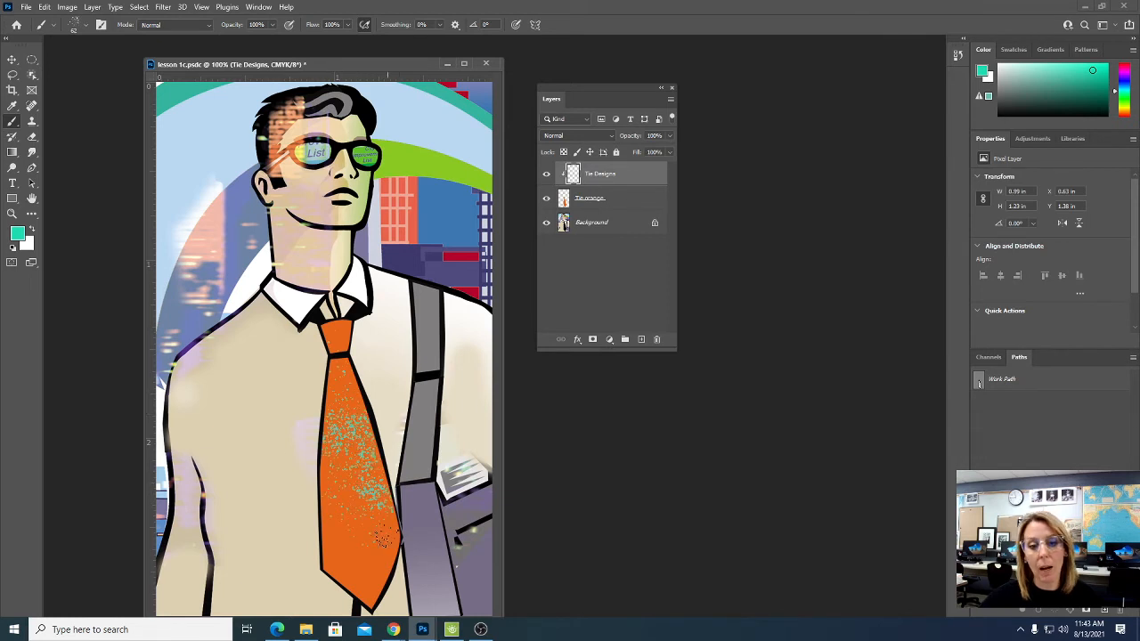
{"action": "mouse_move", "coordinate": [383, 536]}
{"action": "left_mouse_down"}
{"action": "mouse_move", "coordinate": [362, 575]}
{"action": "mouse_move", "coordinate": [333, 563]}
{"action": "mouse_move", "coordinate": [321, 497]}
{"action": "mouse_move", "coordinate": [336, 429]}
{"action": "left_mouse_up"}
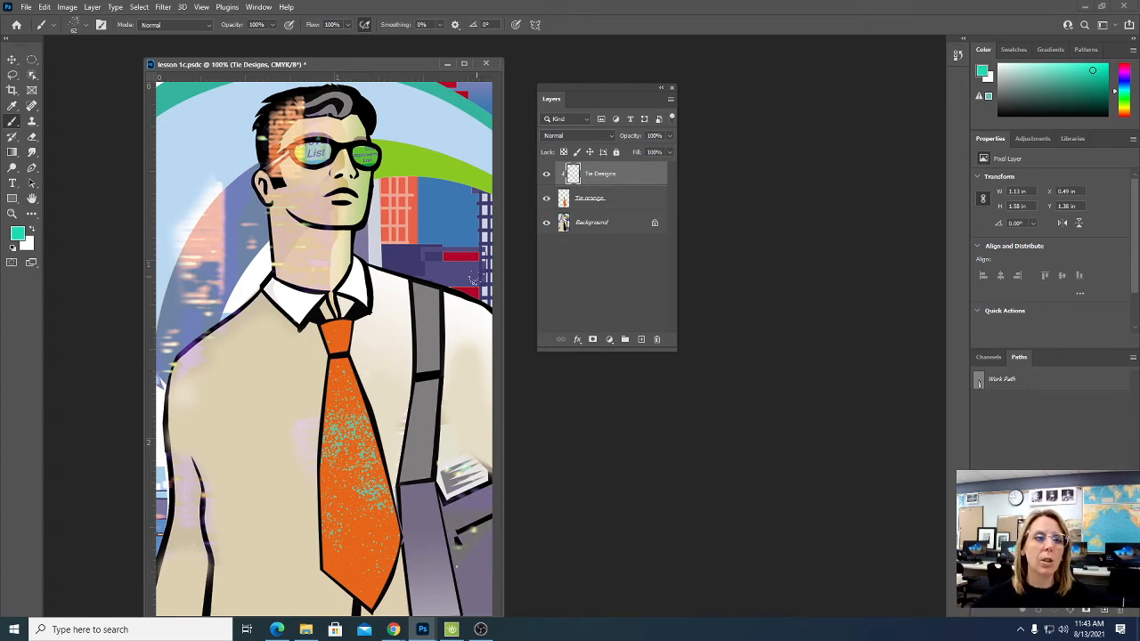
- Select the 30 px Kyle's Inkbox - Classic Cartoonist brush from the Wet Media Brushes
{"action": "left_click", "coordinate": [75, 24]}
{"action": "left_click", "coordinate": [30, 166]}
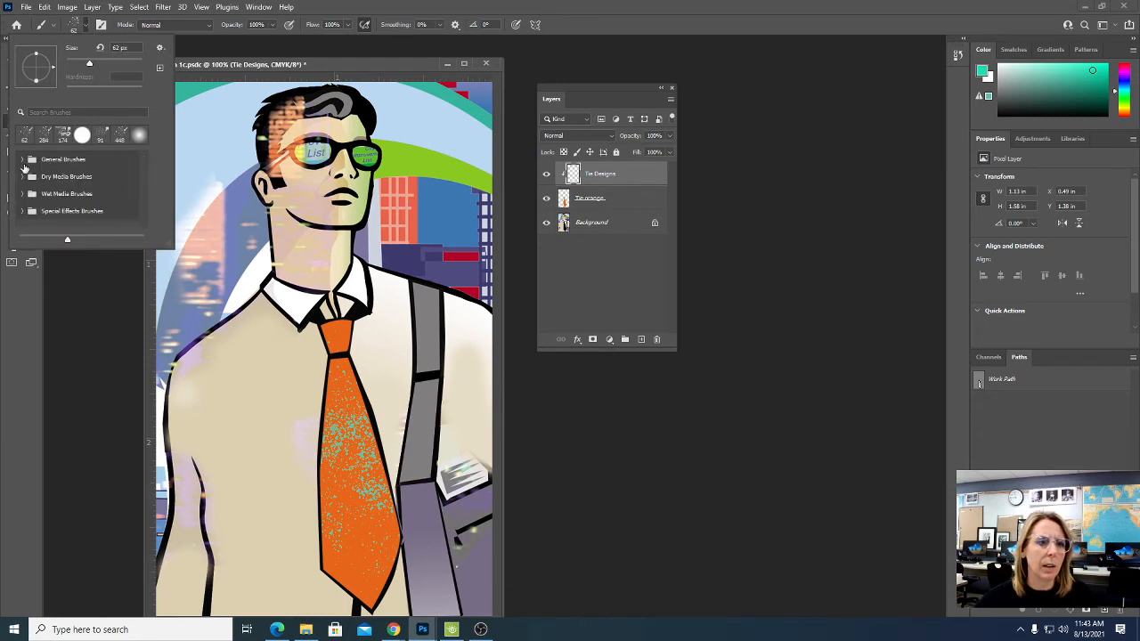
{"action": "left_click", "coordinate": [24, 195]}
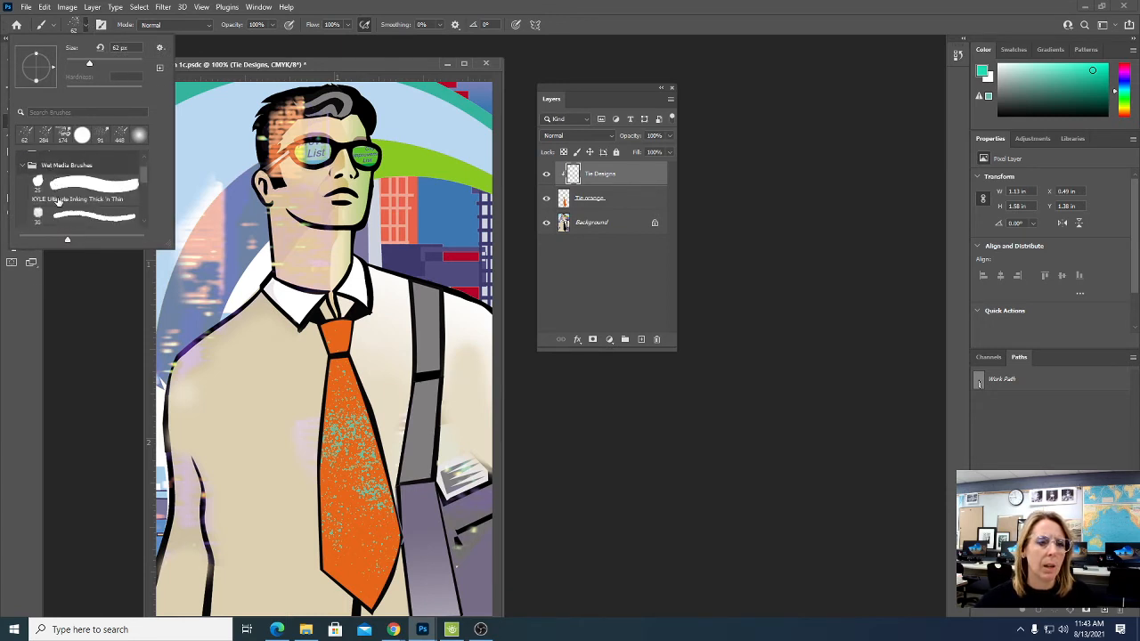
{"action": "left_click", "coordinate": [87, 215]}
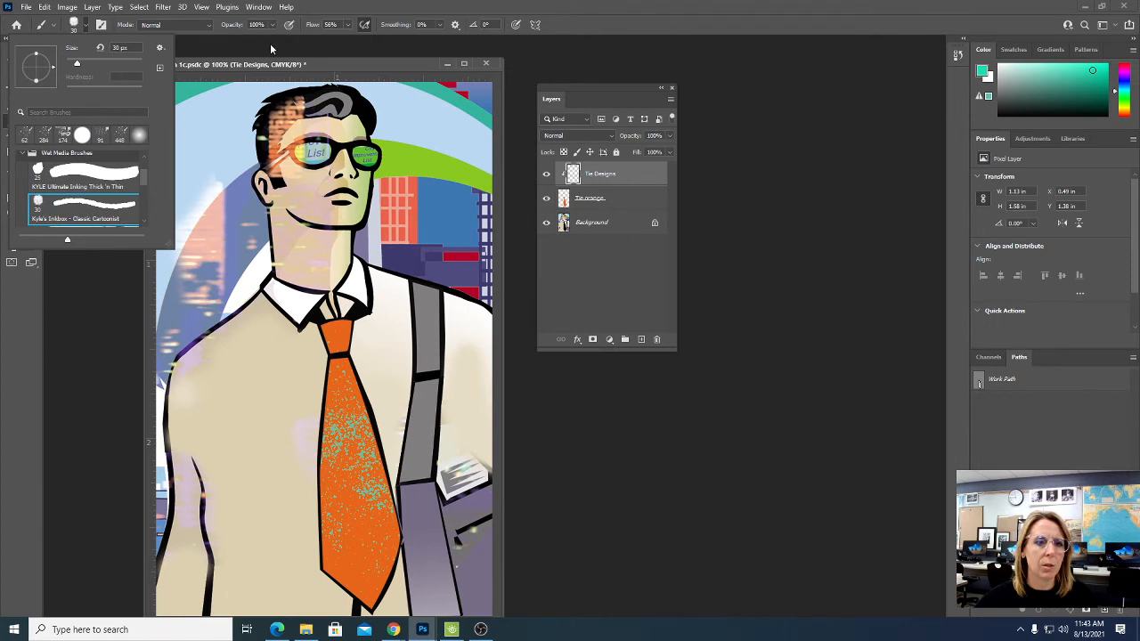
{"action": "left_click", "coordinate": [313, 7]}
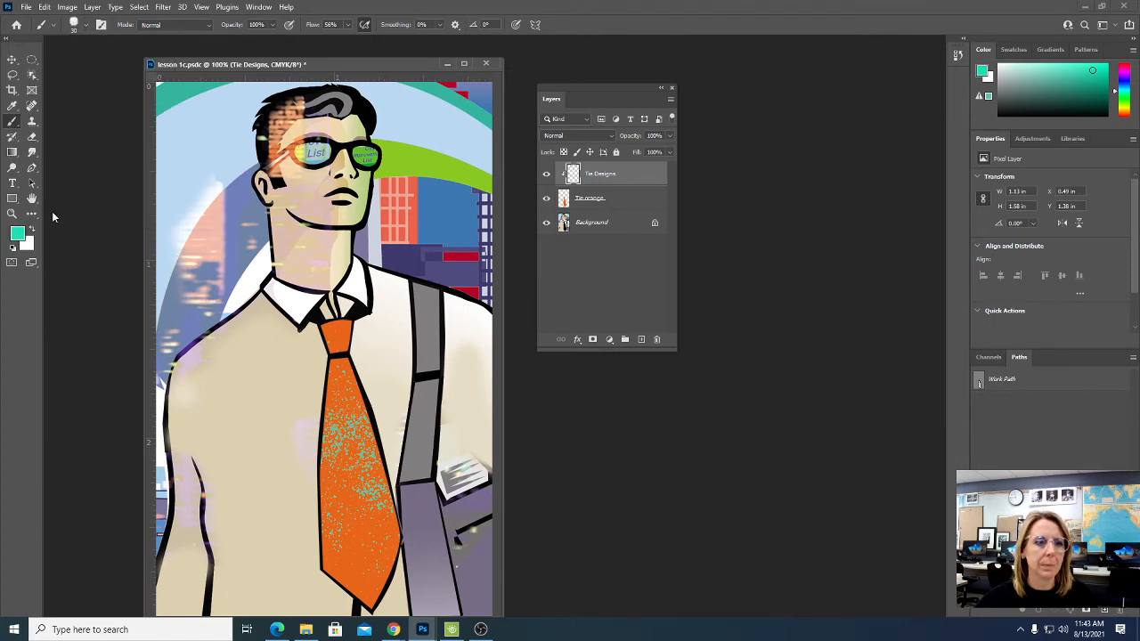
- Detach the Swatches panel from its group and float it in the workspace beside the Layers panel
{"action": "left_click", "coordinate": [17, 234]}
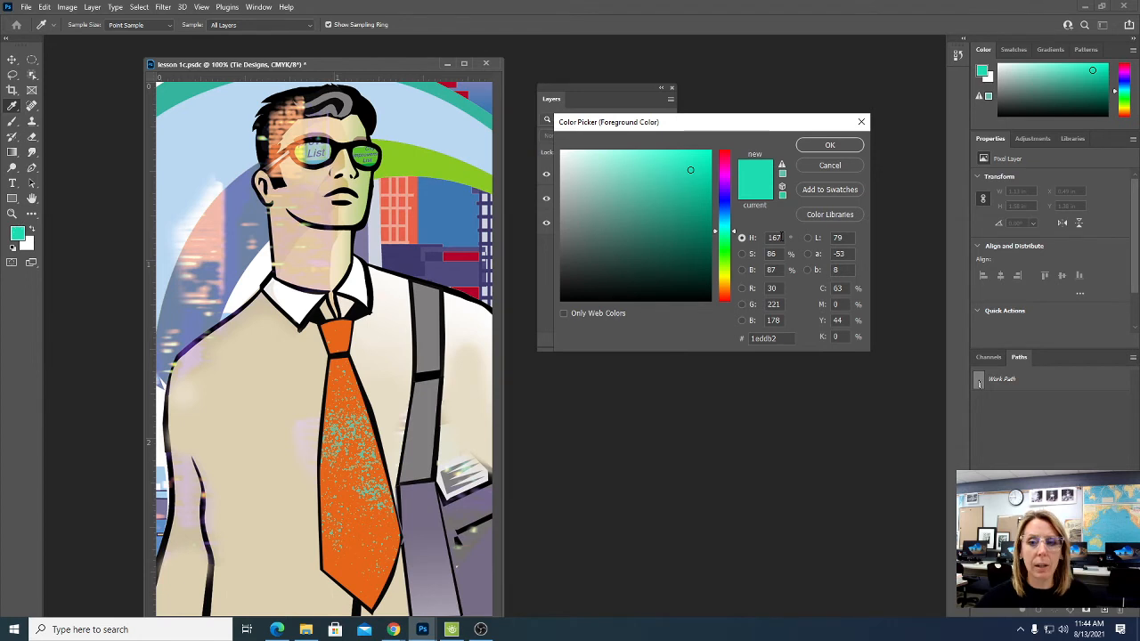
{"action": "left_click", "coordinate": [844, 166]}
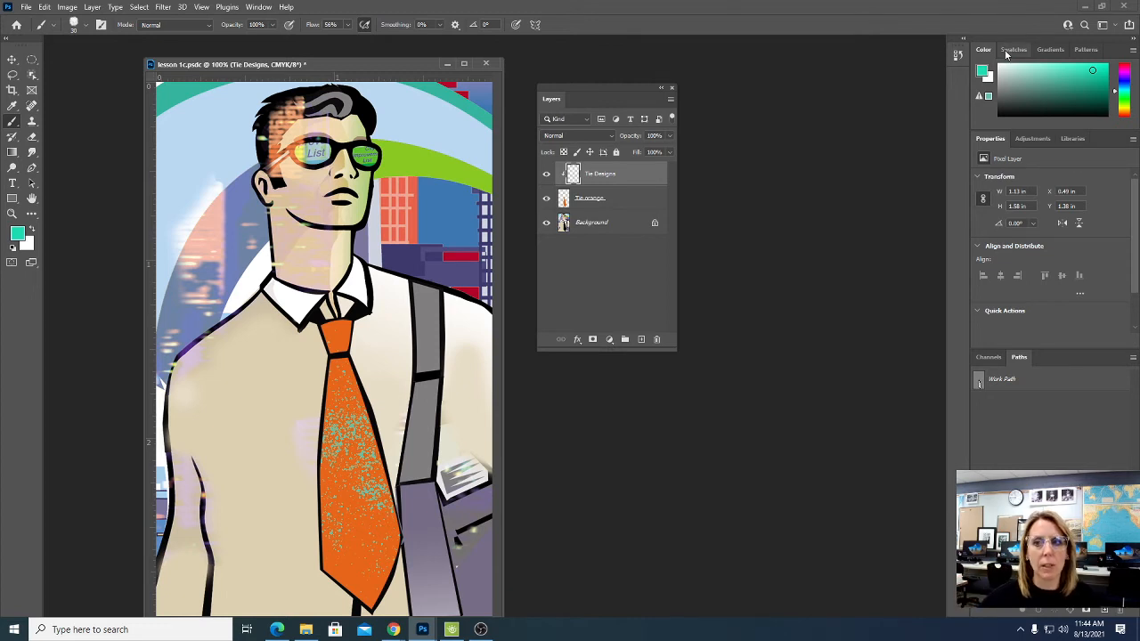
{"action": "left_click_drag", "start_coordinate": [1008, 50], "coordinate": [788, 76]}
{"action": "left_click", "coordinate": [258, 8]}
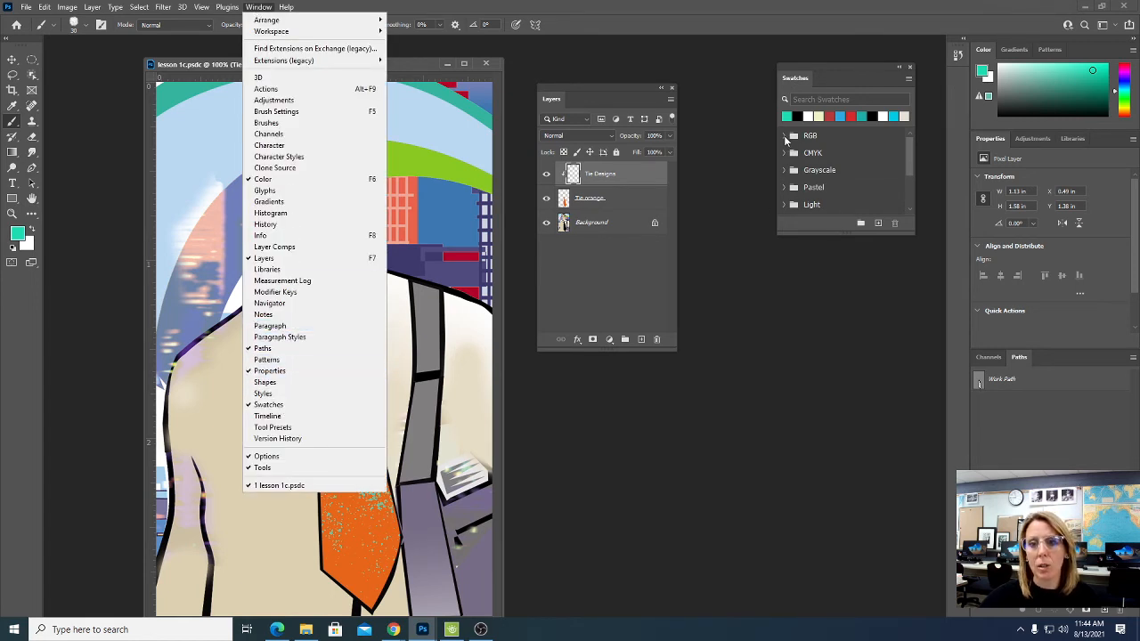
{"action": "left_click", "coordinate": [820, 136]}
- Expand the swatch groups and choose the dark yellow swatch from the group just above Darker as the foreground color
{"action": "left_click", "coordinate": [783, 135]}
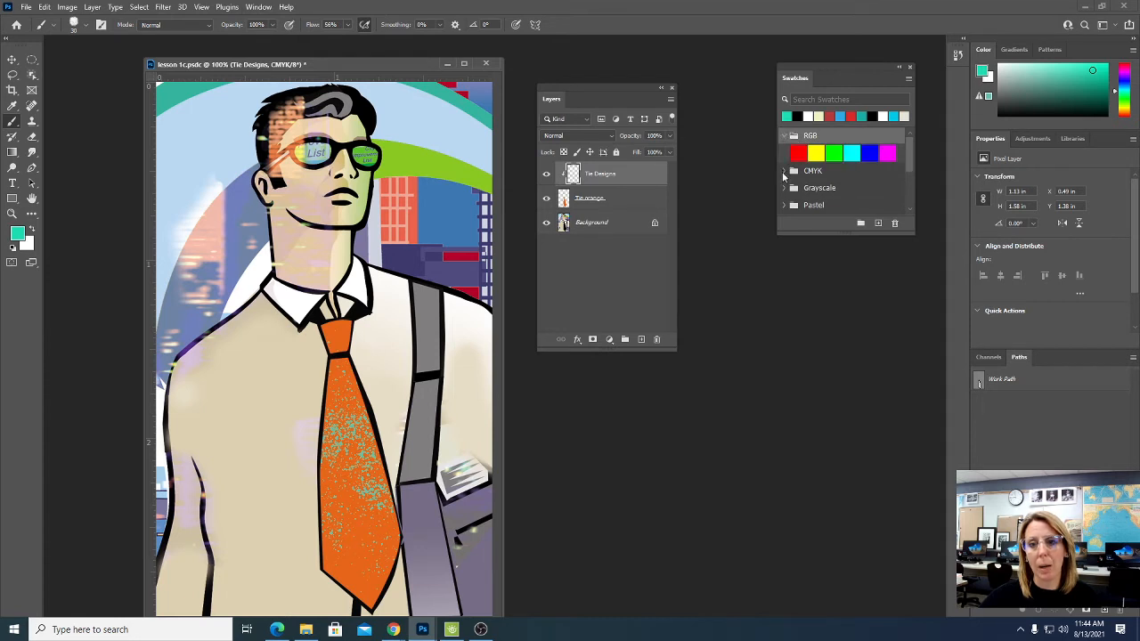
{"action": "left_click", "coordinate": [782, 171]}
{"action": "left_click", "coordinate": [783, 205]}
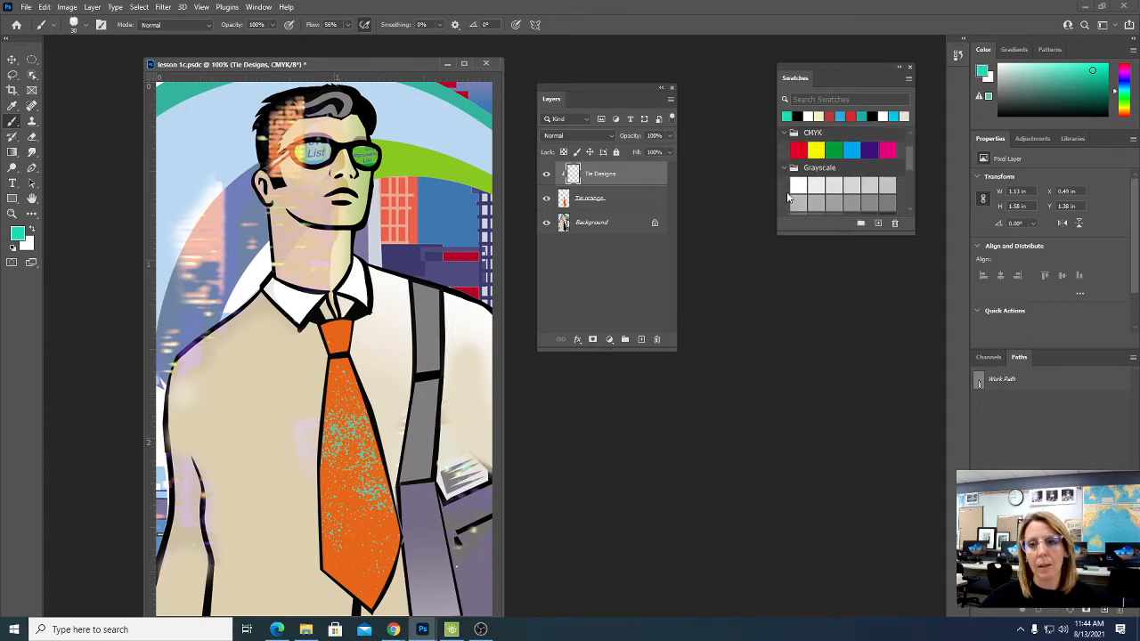
{"action": "left_click", "coordinate": [785, 168]}
{"action": "left_click", "coordinate": [784, 185]}
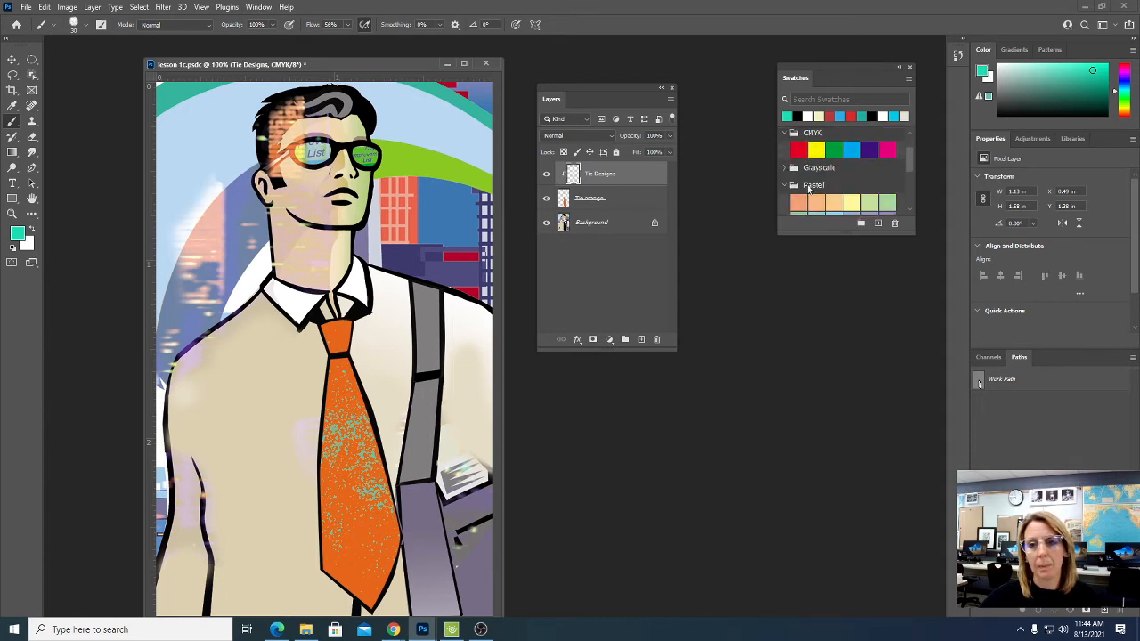
{"action": "scroll", "coordinate": [807, 186], "scroll_direction": "down", "scroll_amount": 2}
{"action": "left_click", "coordinate": [787, 179]}
{"action": "scroll", "coordinate": [787, 178], "scroll_direction": "down", "scroll_amount": 2}
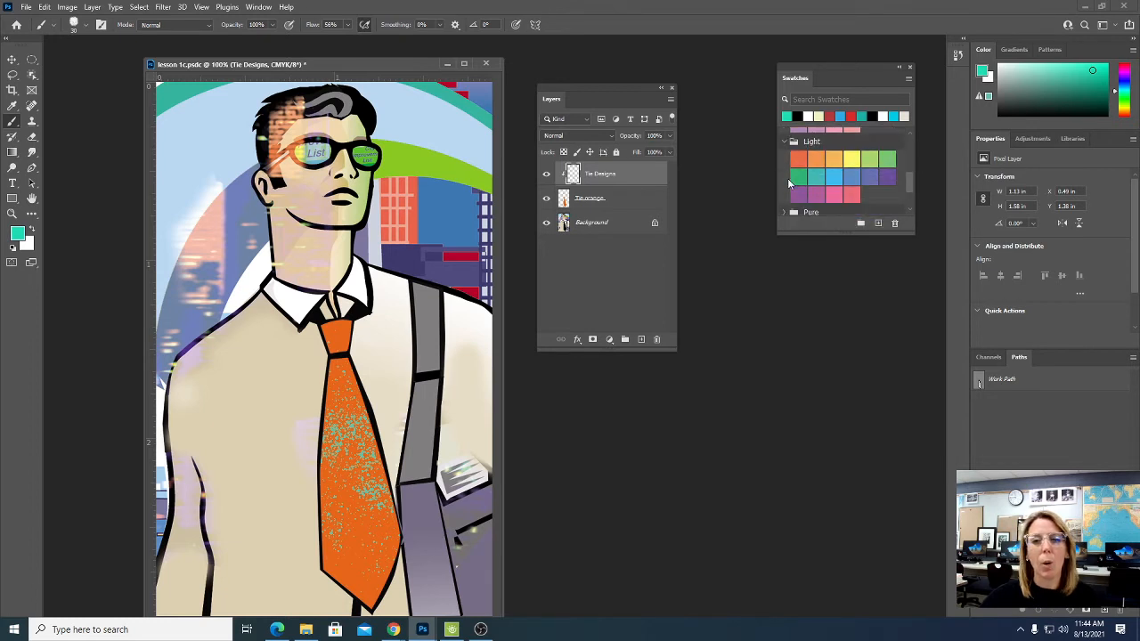
{"action": "left_click", "coordinate": [786, 181]}
{"action": "scroll", "coordinate": [787, 181], "scroll_direction": "down", "scroll_amount": 2}
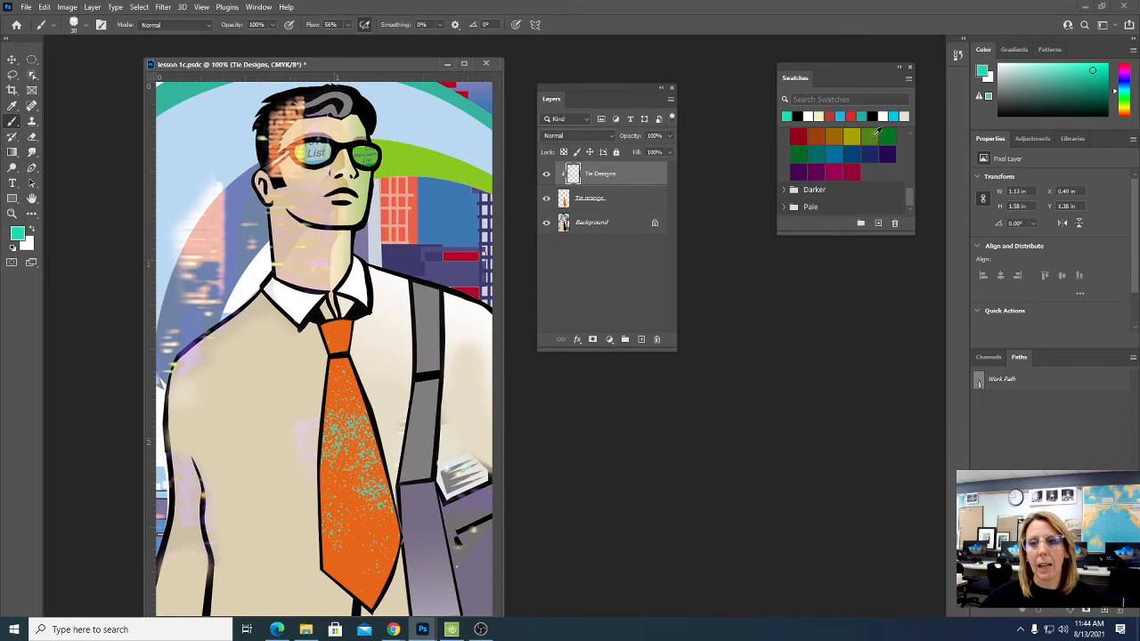
{"action": "left_click", "coordinate": [856, 133]}
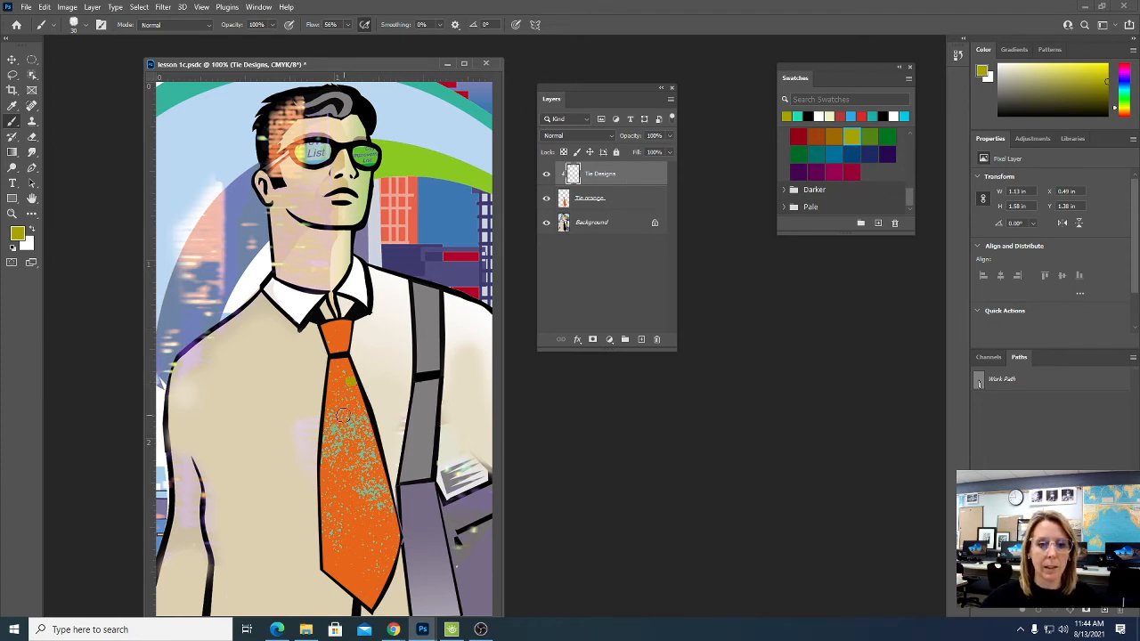
- Dab dark yellow dots over the whole tie, including the knot, on the Tie Designs layer
{"action": "left_click", "coordinate": [338, 461]}
{"action": "left_click", "coordinate": [332, 492]}
{"action": "left_click", "coordinate": [351, 492]}
{"action": "left_click", "coordinate": [381, 514]}
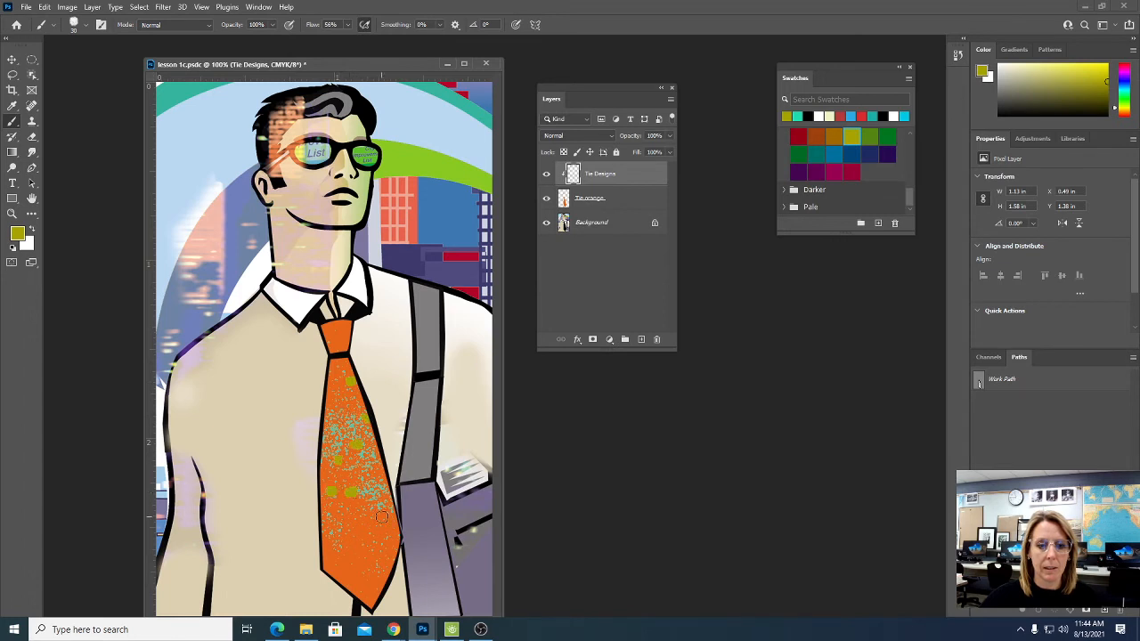
{"action": "left_click", "coordinate": [355, 531]}
{"action": "left_click", "coordinate": [351, 556]}
{"action": "left_click", "coordinate": [365, 569]}
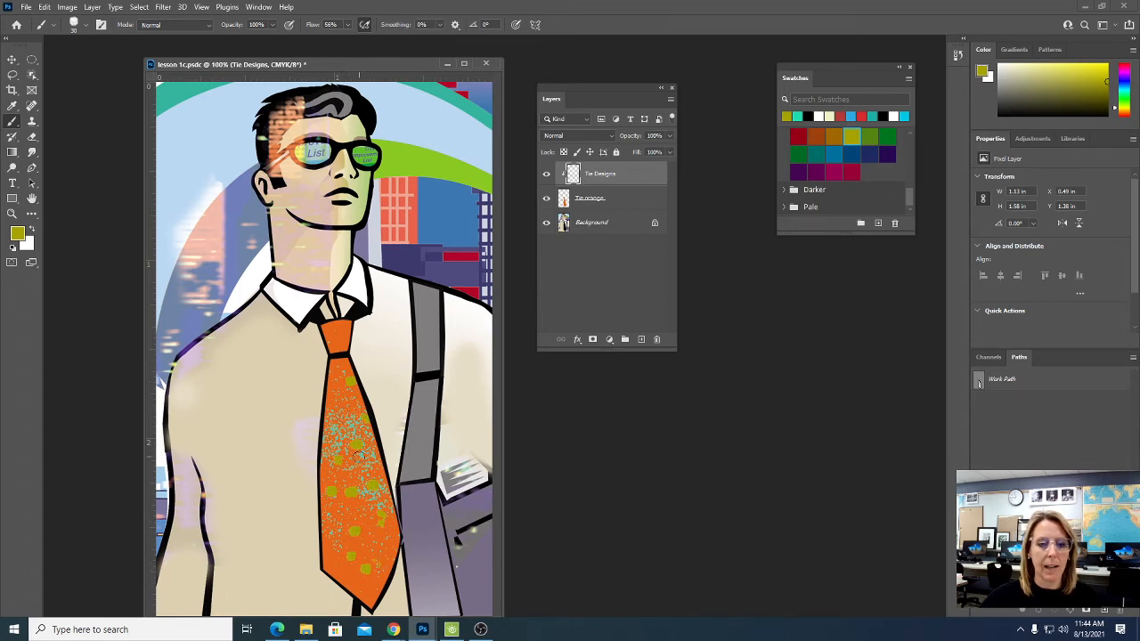
{"action": "left_click", "coordinate": [335, 380]}
{"action": "left_click", "coordinate": [333, 362]}
{"action": "left_click", "coordinate": [338, 340]}
{"action": "left_click", "coordinate": [347, 327]}
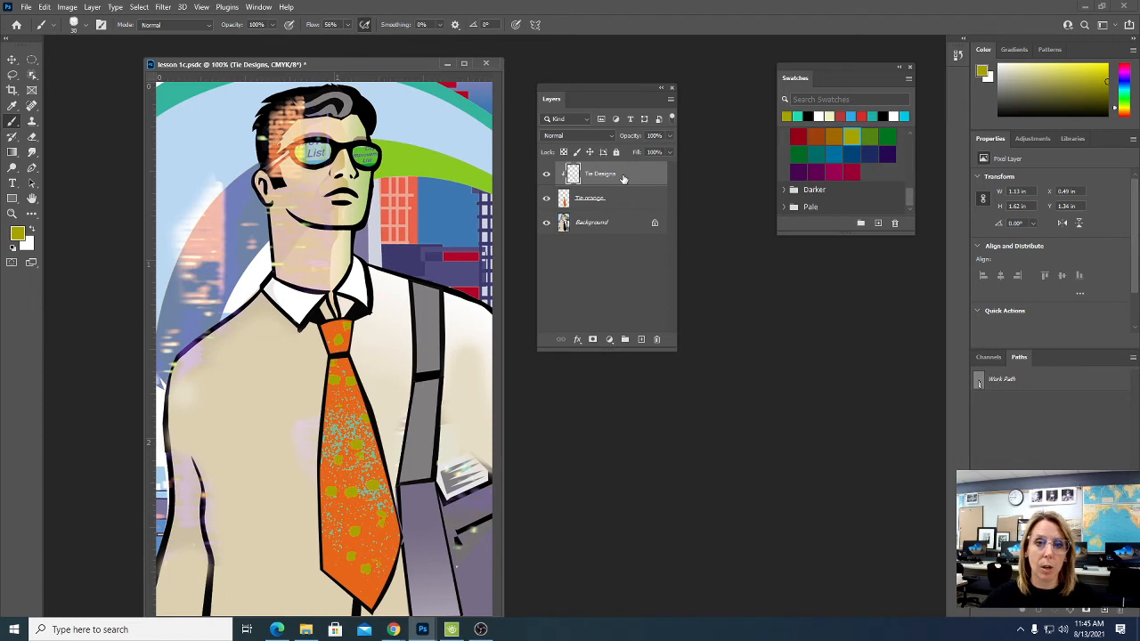
- Try out strong Color Balance shifts on the Tie Designs layer
{"action": "left_click", "coordinate": [69, 8]}
{"action": "mouse_move", "coordinate": [89, 37]}
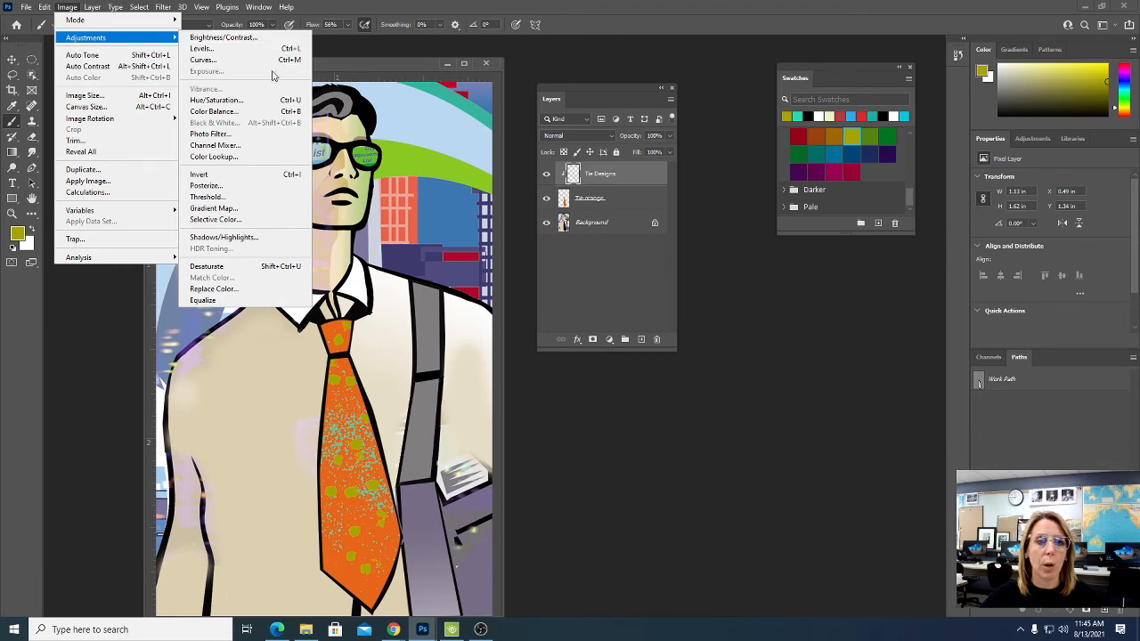
{"action": "left_click", "coordinate": [266, 112]}
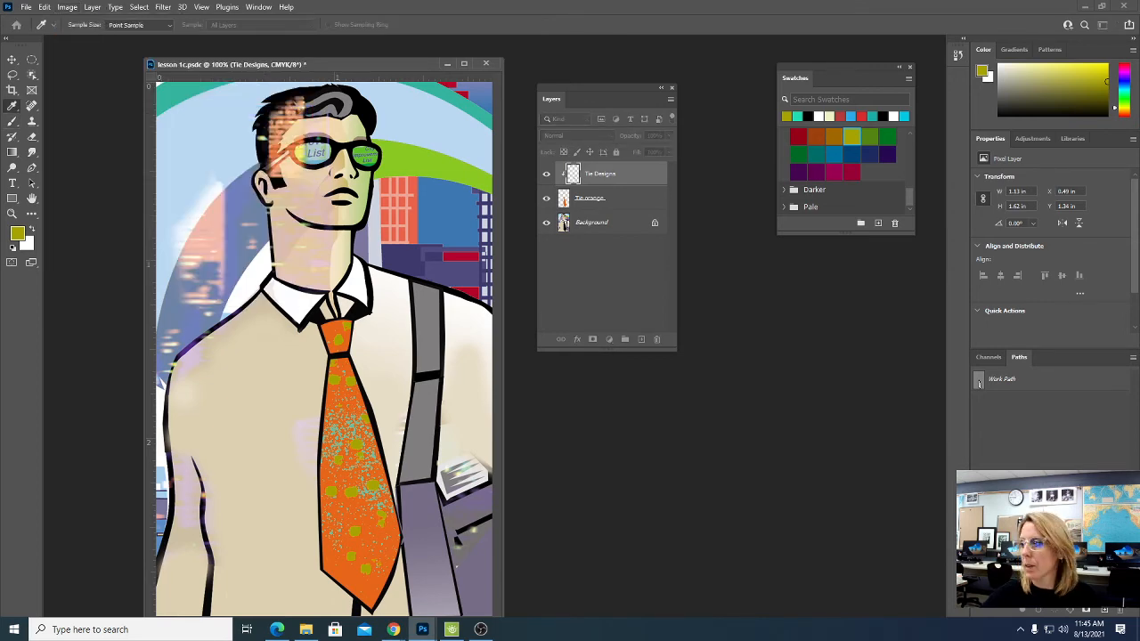
{"action": "left_click_drag", "start_coordinate": [839, 162], "coordinate": [674, 320]}
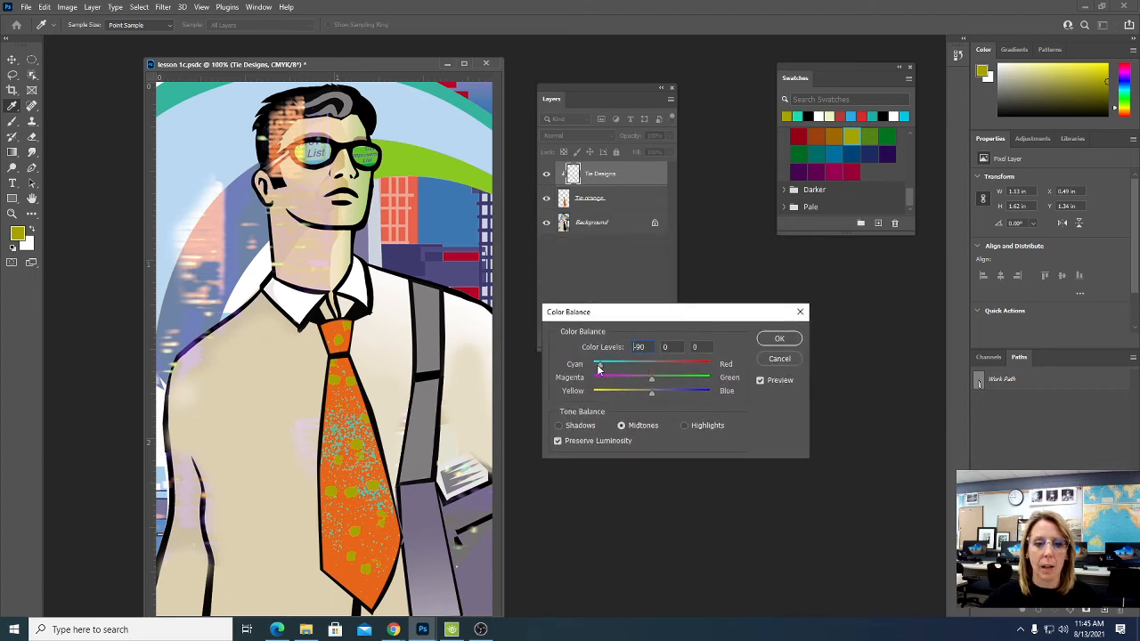
{"action": "left_click_drag", "start_coordinate": [599, 368], "coordinate": [725, 363]}
{"action": "left_click_drag", "start_coordinate": [629, 381], "coordinate": [712, 367]}
{"action": "left_click", "coordinate": [777, 360]}
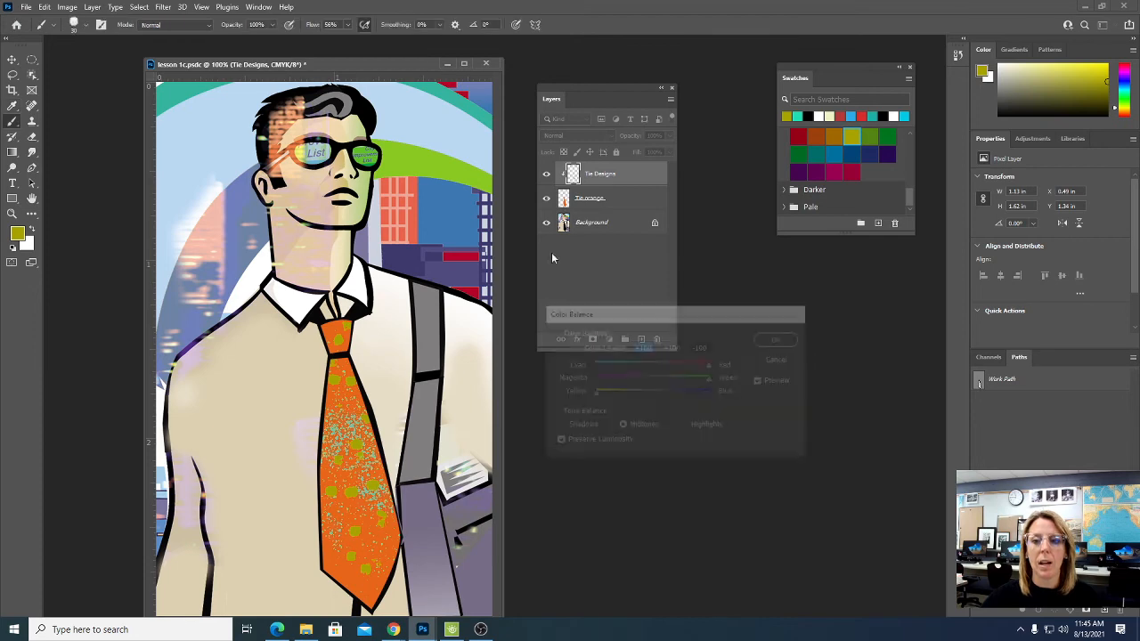
- Apply a Hue/Saturation adjustment to the Tie Designs layer with hue -102 and saturation +52
{"action": "left_click", "coordinate": [67, 8]}
{"action": "mouse_move", "coordinate": [86, 39]}
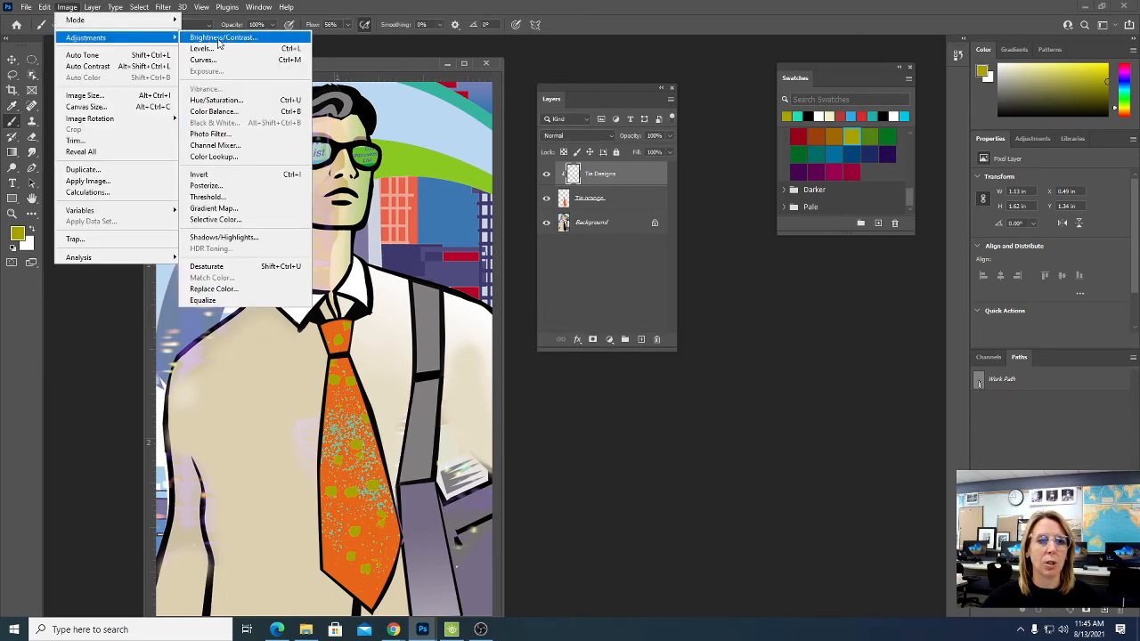
{"action": "left_click", "coordinate": [223, 101]}
{"action": "left_click_drag", "start_coordinate": [648, 317], "coordinate": [609, 321]}
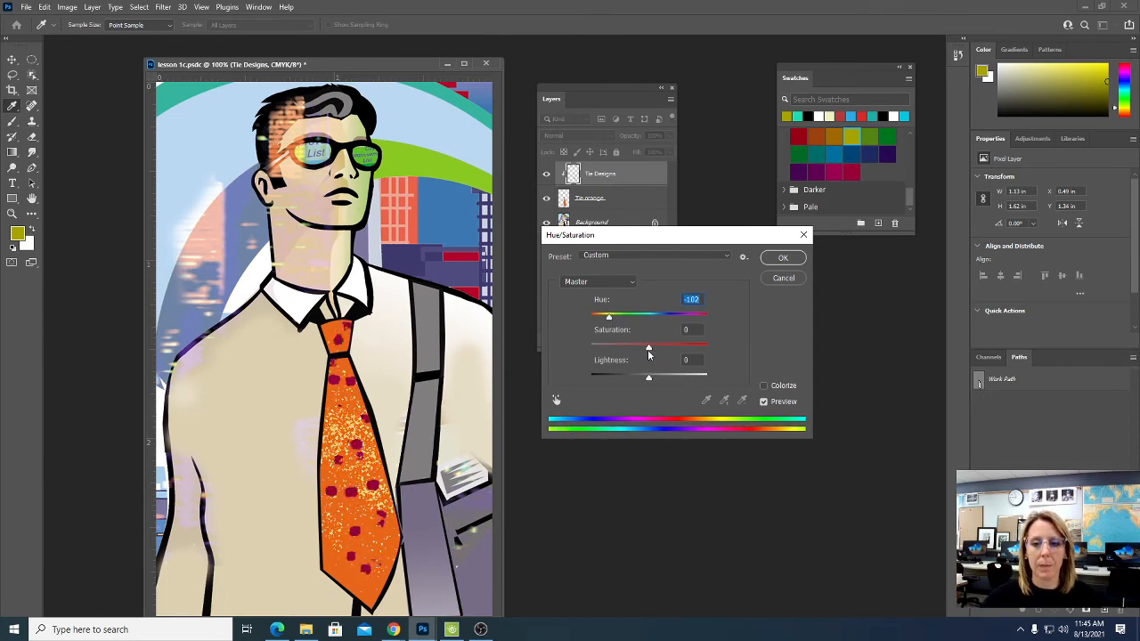
{"action": "left_click_drag", "start_coordinate": [649, 348], "coordinate": [680, 349]}
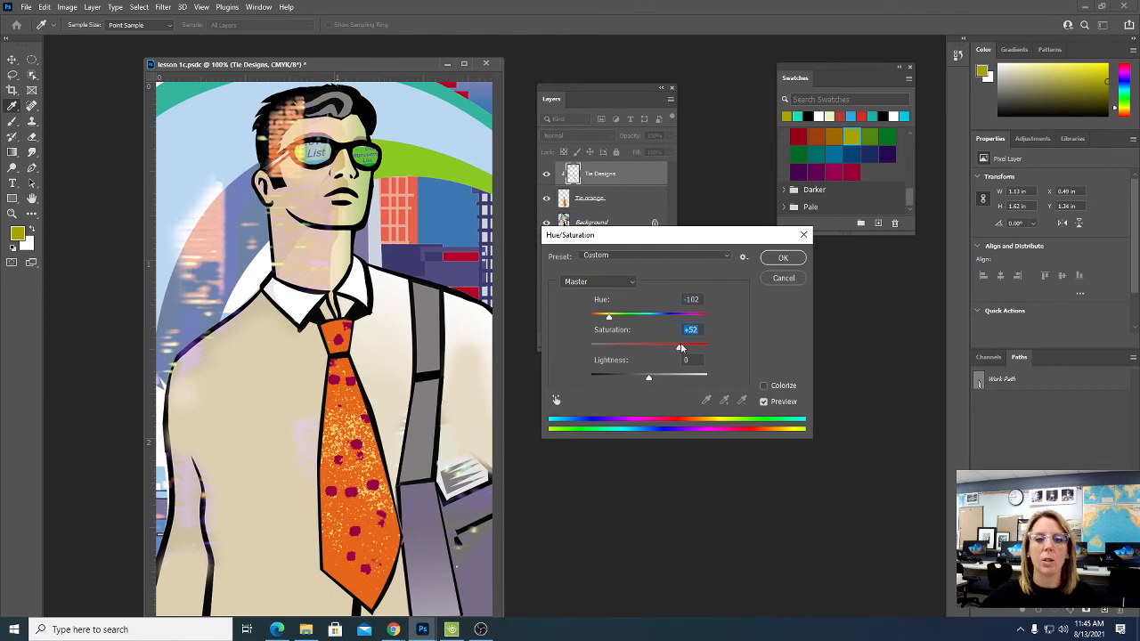
{"action": "left_click", "coordinate": [795, 259]}
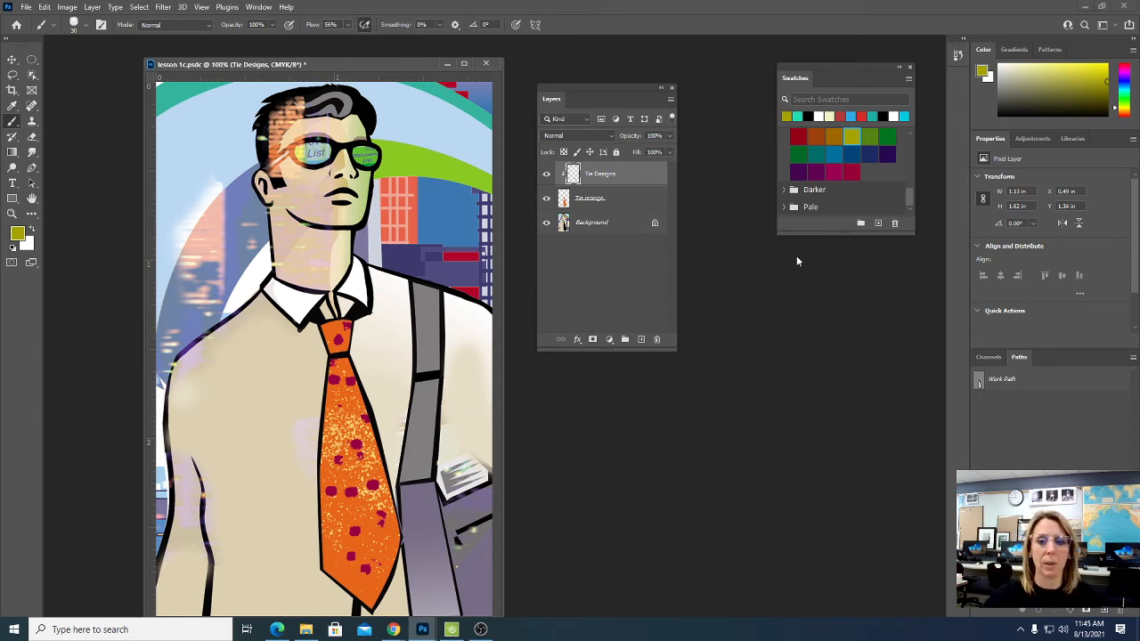
- Try inverting the colors of the Tie orange layer, and undo the inversion
{"action": "left_click", "coordinate": [633, 200]}
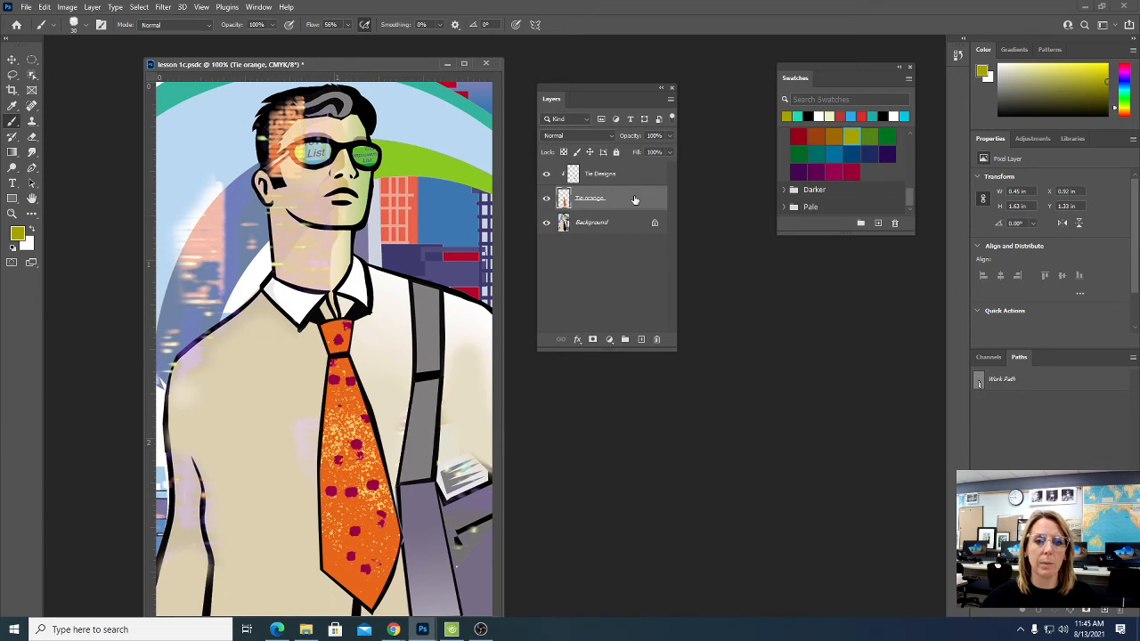
{"action": "mouse_move", "coordinate": [74, 38]}
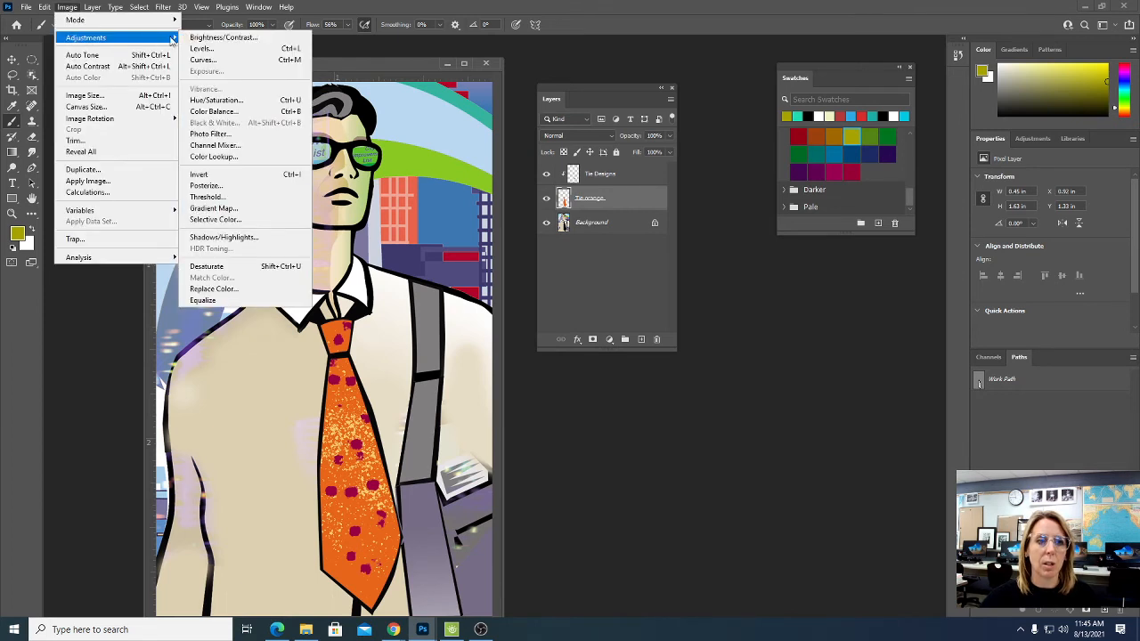
{"action": "left_click", "coordinate": [231, 176]}
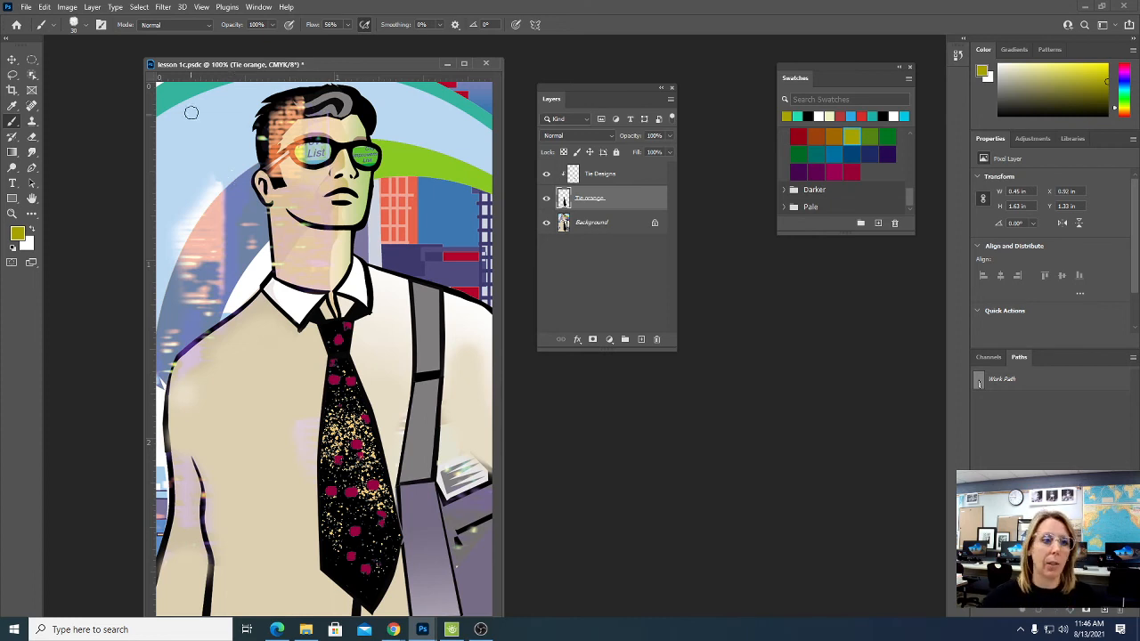
{"action": "left_click", "coordinate": [44, 6]}
{"action": "left_click", "coordinate": [60, 19]}
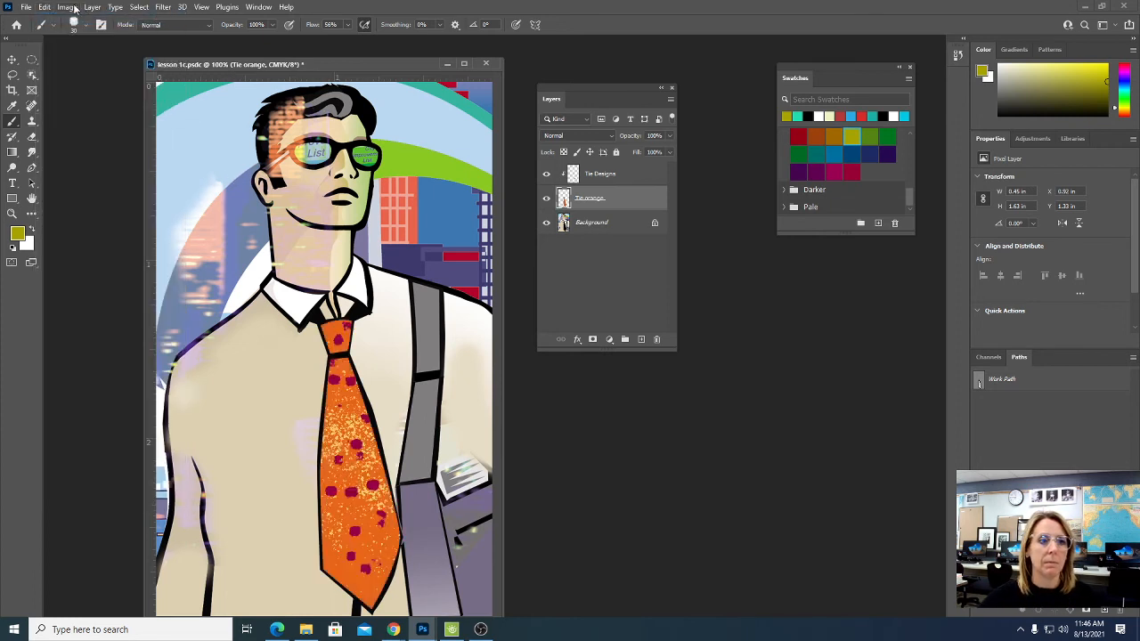
- Try lowering the brightness of the Tie orange layer with a Brightness/Contrast adjustment
{"action": "left_click", "coordinate": [67, 6]}
{"action": "mouse_move", "coordinate": [80, 39]}
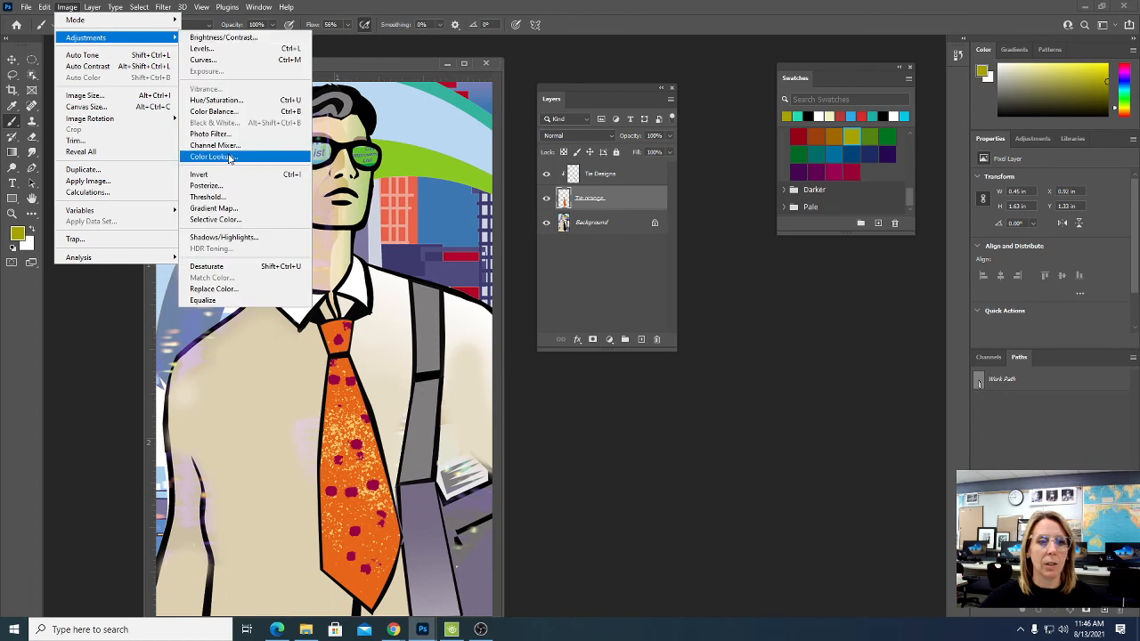
{"action": "left_click", "coordinate": [233, 37]}
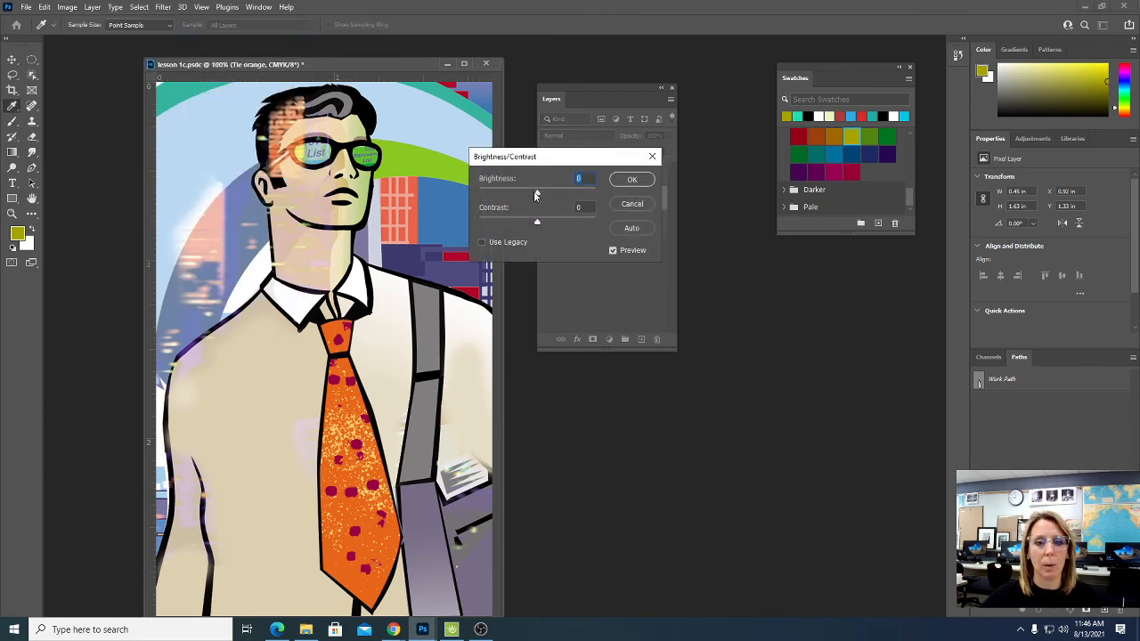
{"action": "left_click_drag", "start_coordinate": [537, 194], "coordinate": [513, 195]}
{"action": "left_click", "coordinate": [622, 207]}
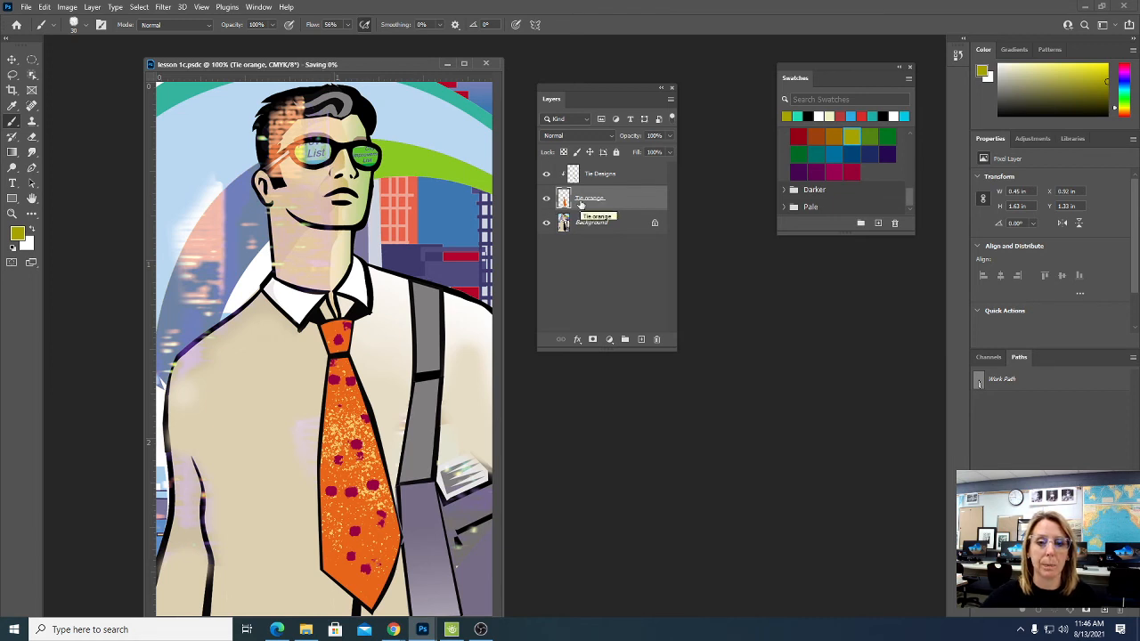
- Apply a Gaussian Blur with a 0.9 pixel radius to the Tie Designs layer
{"action": "left_click", "coordinate": [624, 175]}
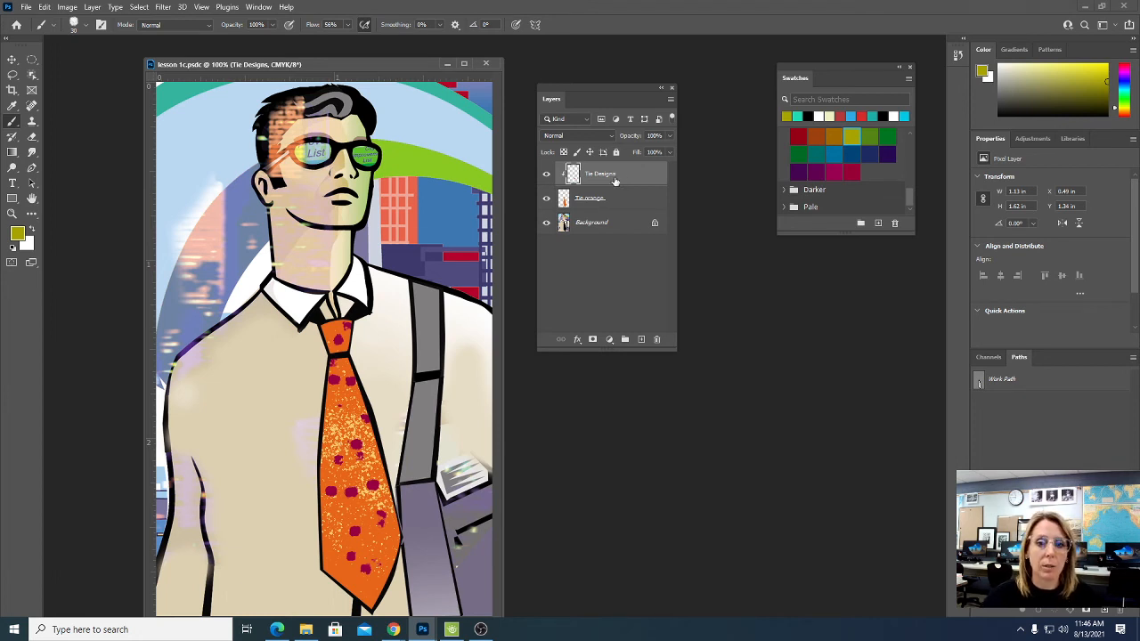
{"action": "left_click", "coordinate": [162, 9]}
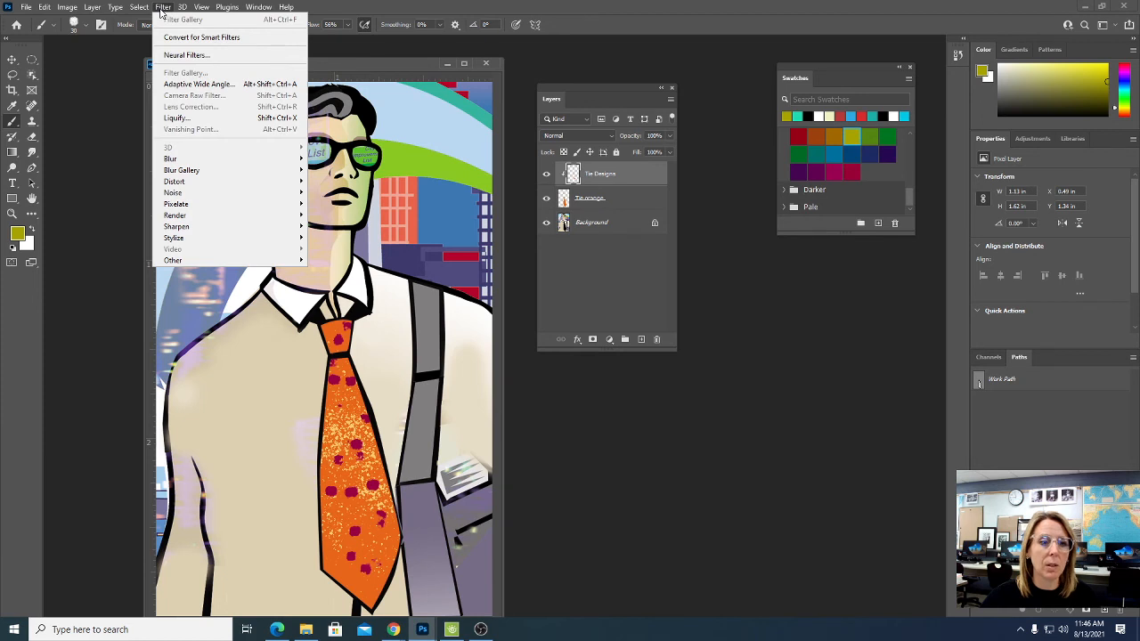
{"action": "mouse_move", "coordinate": [186, 159]}
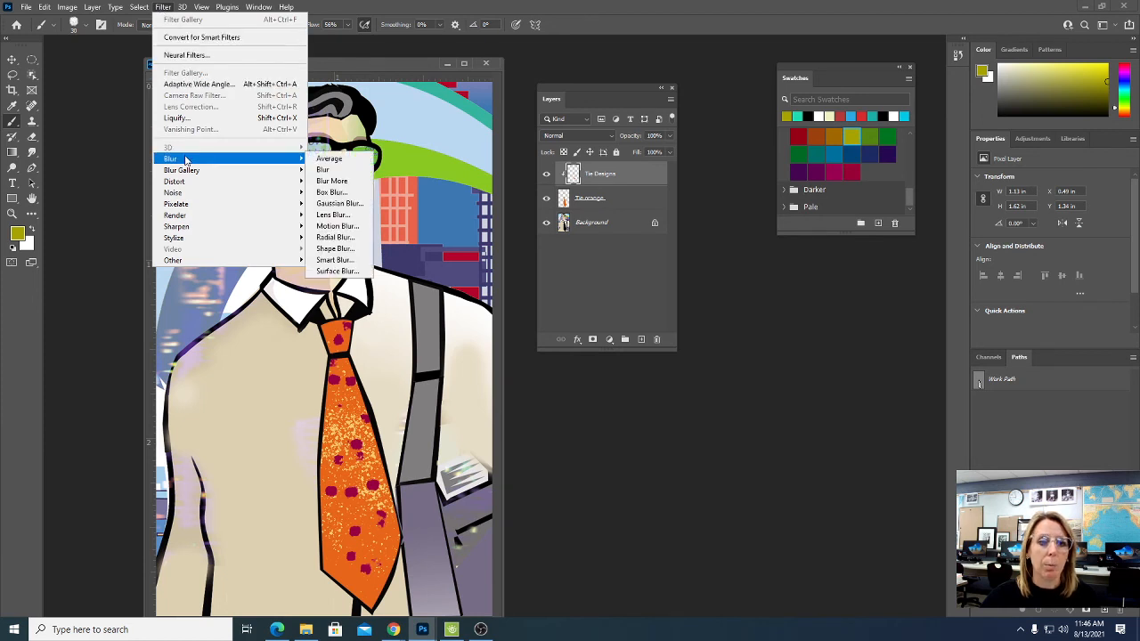
{"action": "left_click", "coordinate": [367, 203]}
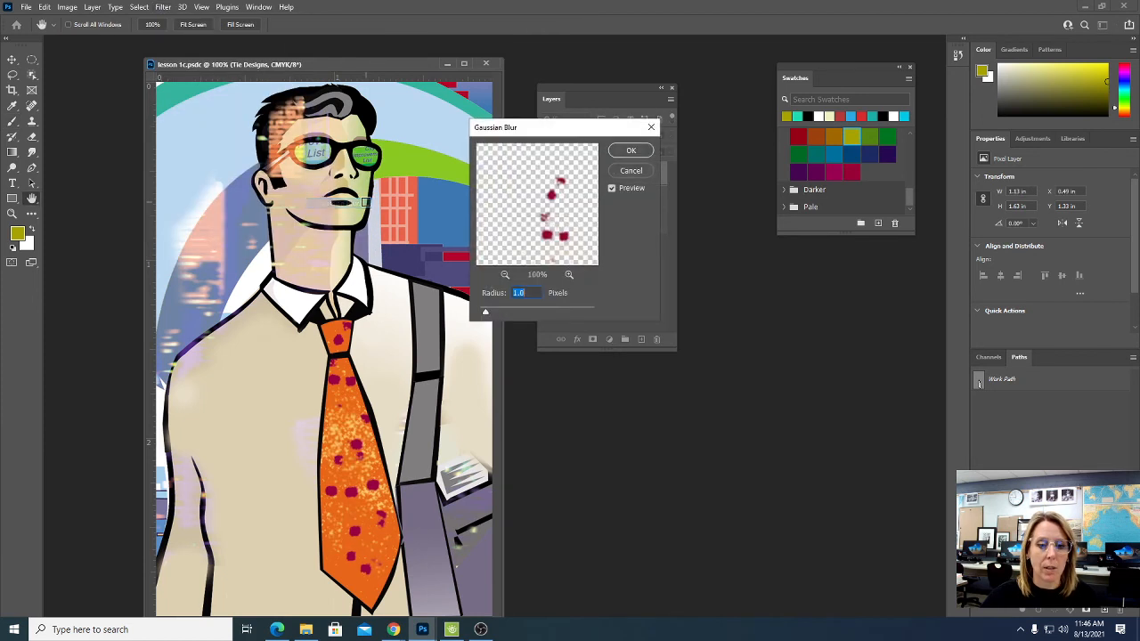
{"action": "left_click_drag", "start_coordinate": [555, 131], "coordinate": [817, 210]}
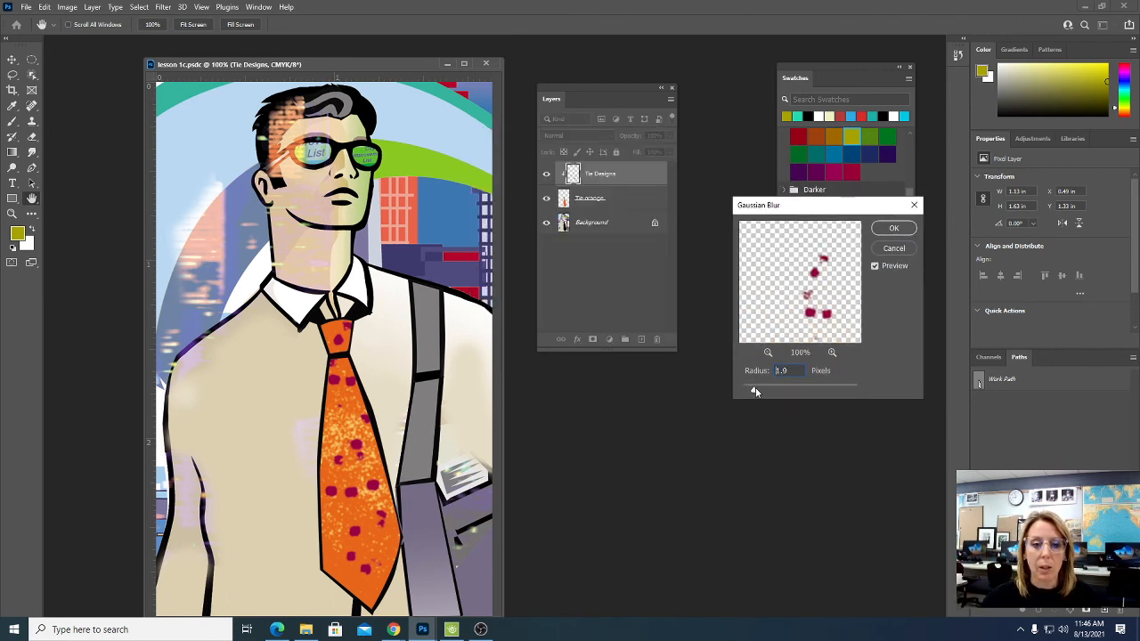
{"action": "mouse_move", "coordinate": [755, 390]}
{"action": "left_mouse_down"}
{"action": "mouse_move", "coordinate": [798, 388]}
{"action": "mouse_move", "coordinate": [746, 390]}
{"action": "left_mouse_up"}
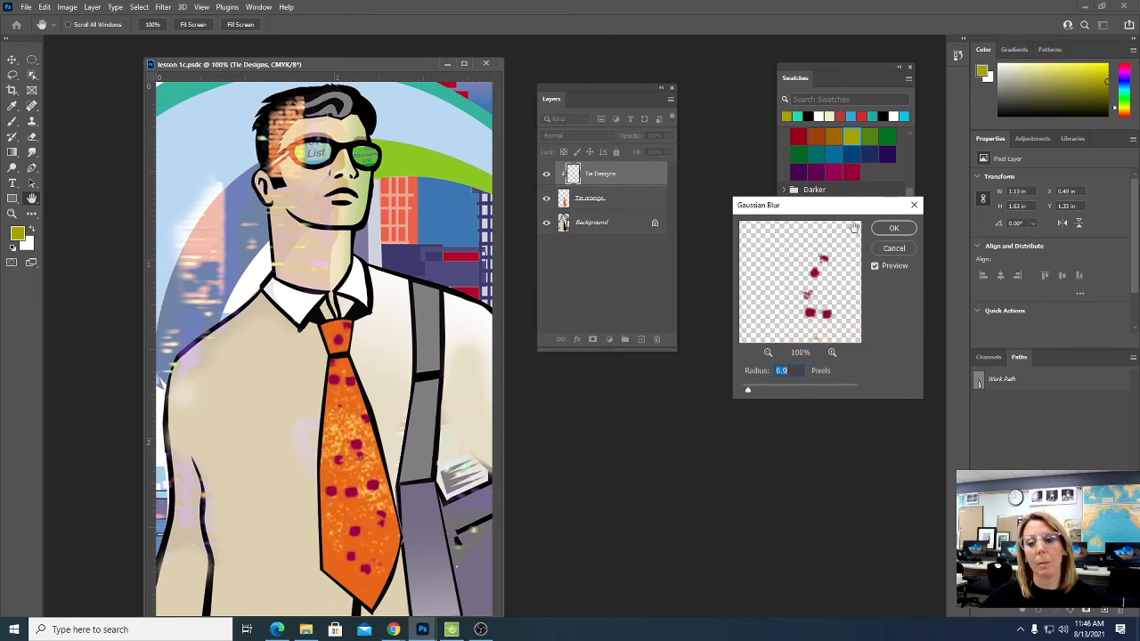
{"action": "left_click", "coordinate": [894, 228]}
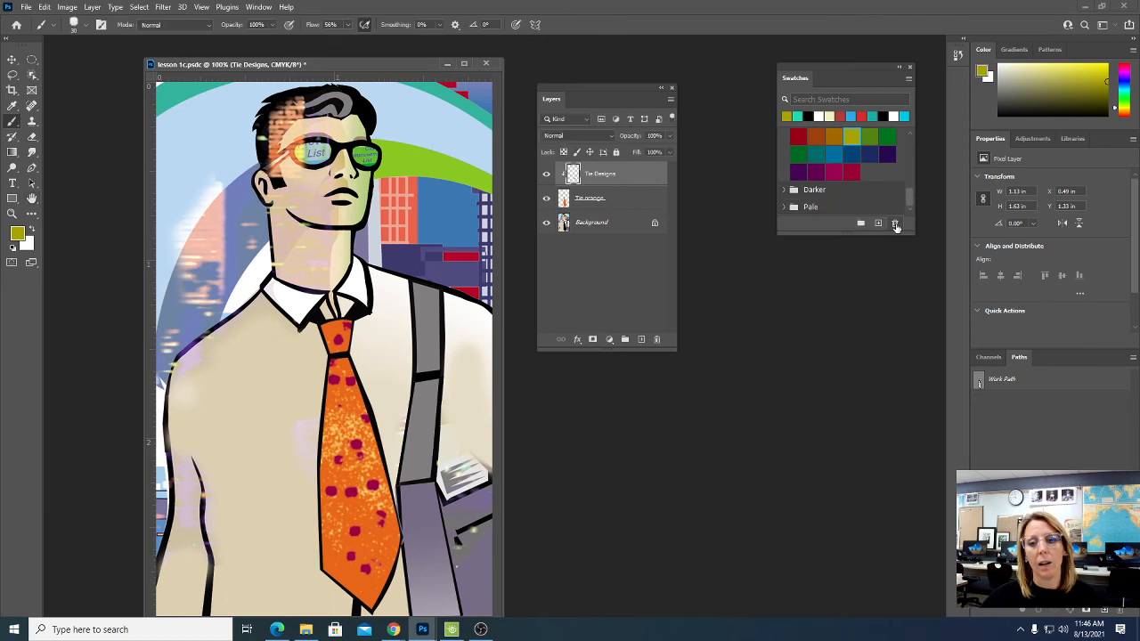